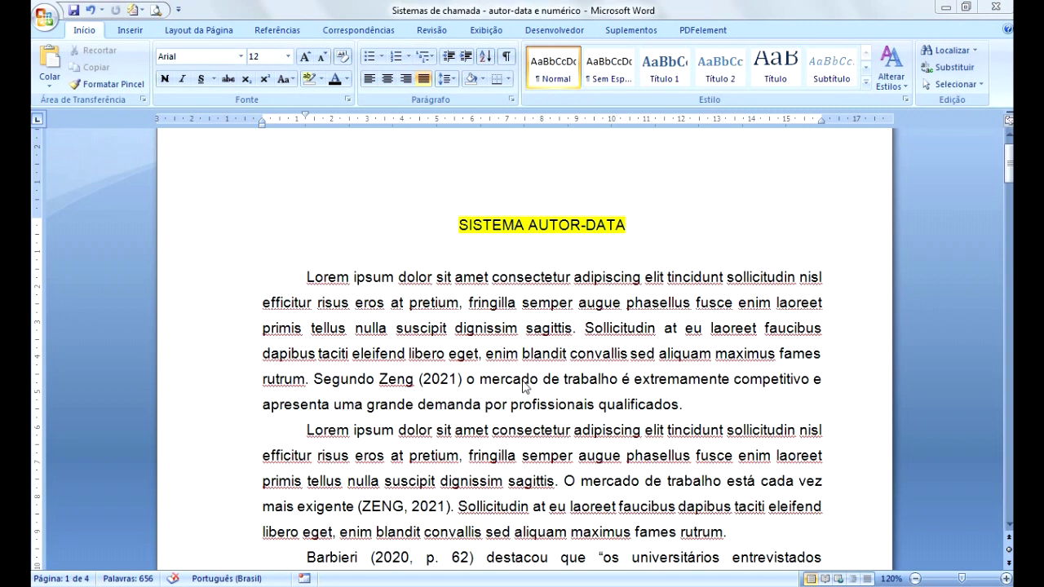
# - Examine the SISTEMA AUTOR-DATA section's heading and sample paragraphs, along with the pages further down the document
pyautogui.click(563, 231)
pyautogui.moveTo(1010, 163); pyautogui.dragTo(999, 357)
pyautogui.click(593, 336)
pyautogui.moveTo(1009, 351); pyautogui.dragTo(1008, 160)
pyautogui.click(536, 377)
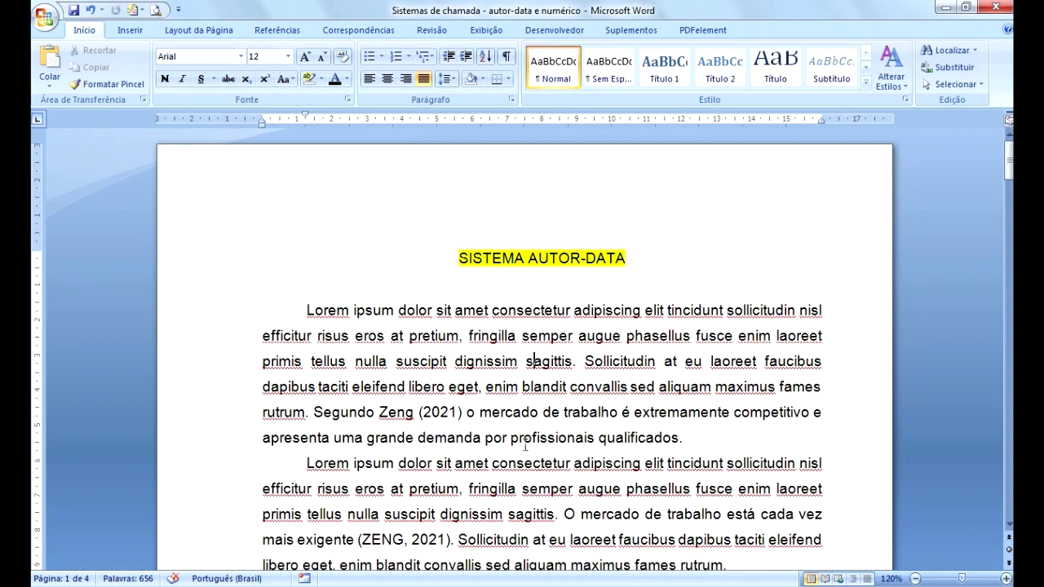
pyautogui.moveTo(1011, 157)
pyautogui.mouseDown()
pyautogui.moveTo(993, 336)
pyautogui.moveTo(1009, 155)
pyautogui.mouseUp()
pyautogui.scroll(-1, 603, 439)
pyautogui.scroll(-2, 603, 439)
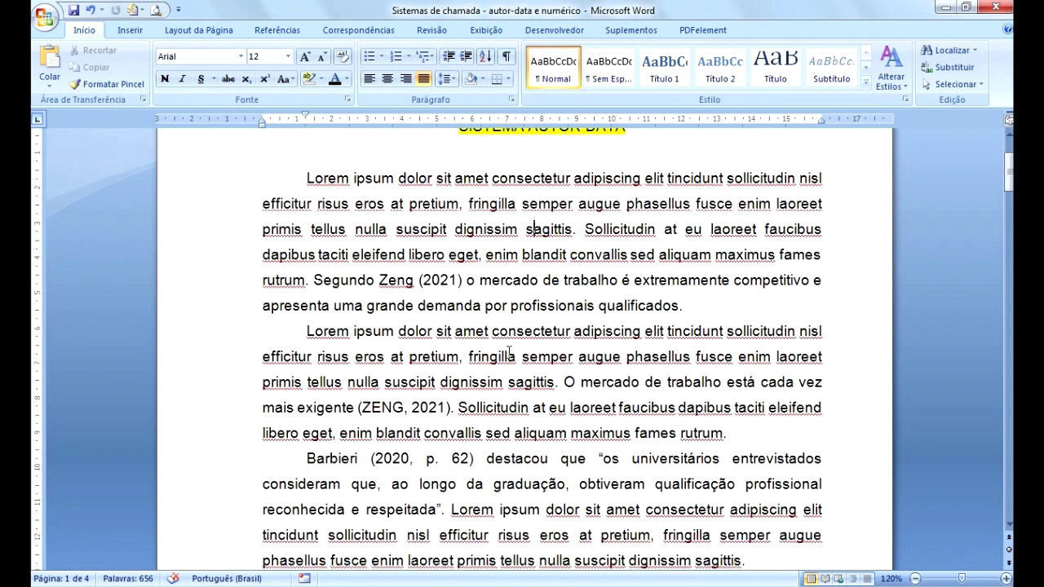
pyautogui.moveTo(1010, 184); pyautogui.dragTo(1010, 172)
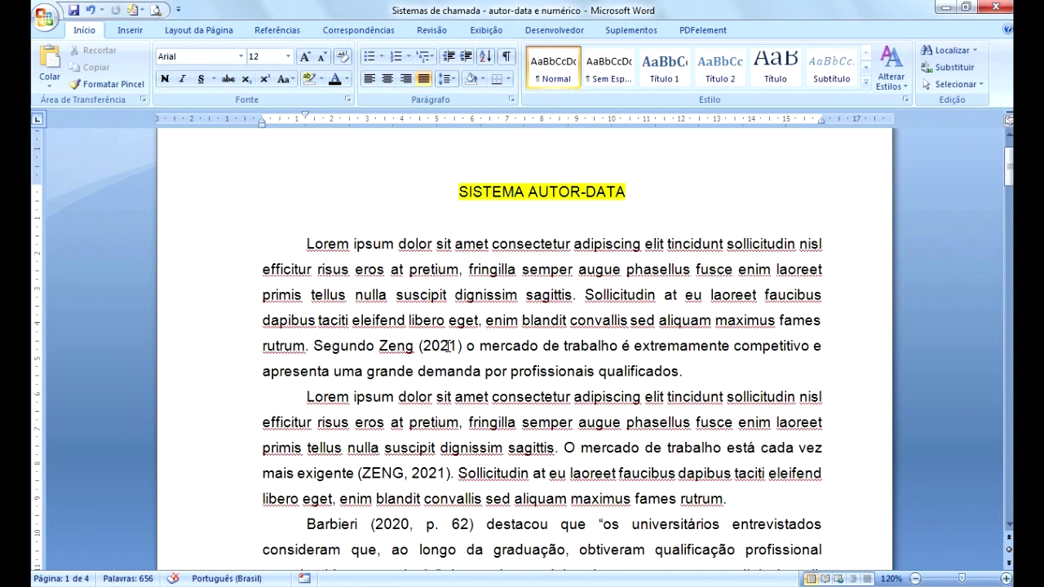
# - Highlight in yellow the last sentence of the first paragraph, from "Segundo" to "profissionais qualificados."
pyautogui.click(449, 346)
pyautogui.moveTo(306, 244); pyautogui.dragTo(308, 352)
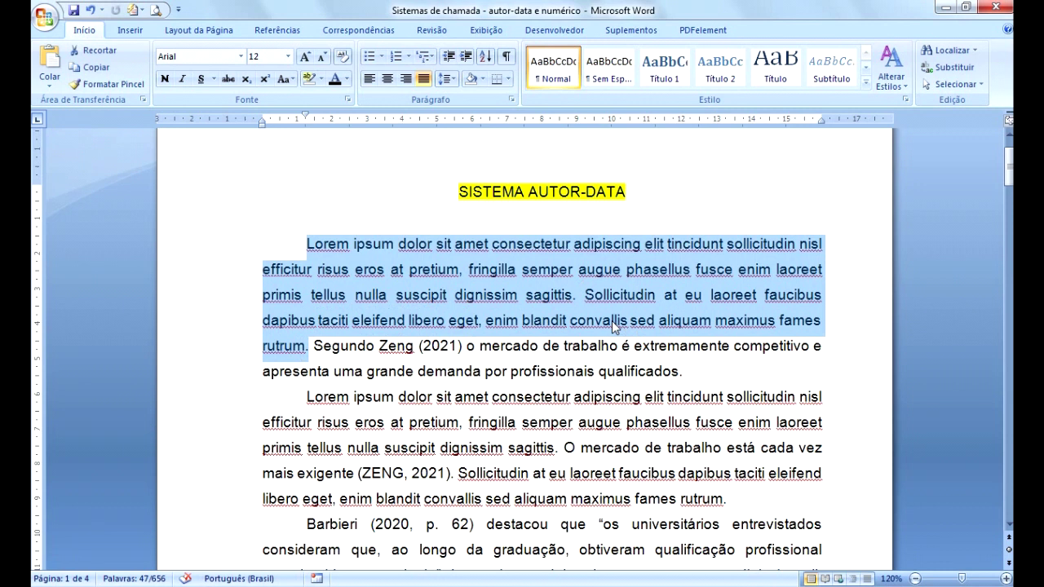
pyautogui.click(448, 374)
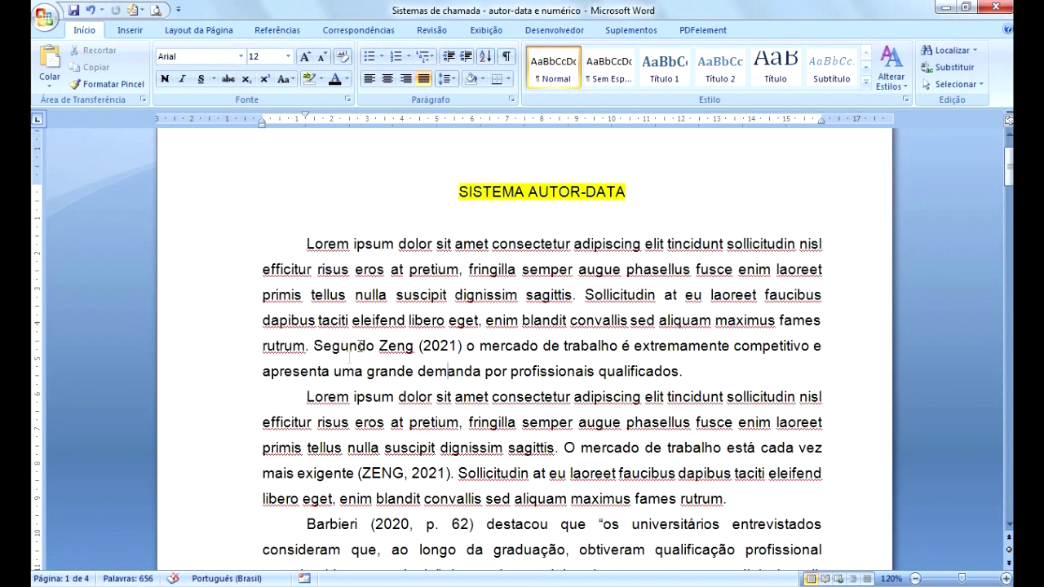
pyautogui.moveTo(314, 346); pyautogui.dragTo(687, 384)
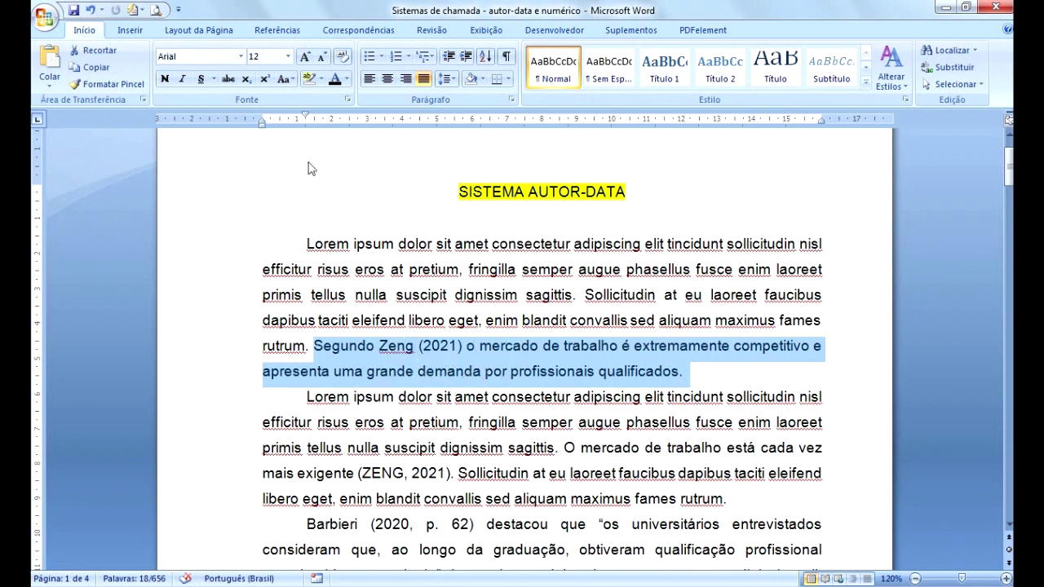
pyautogui.click(321, 79)
pyautogui.click(313, 100)
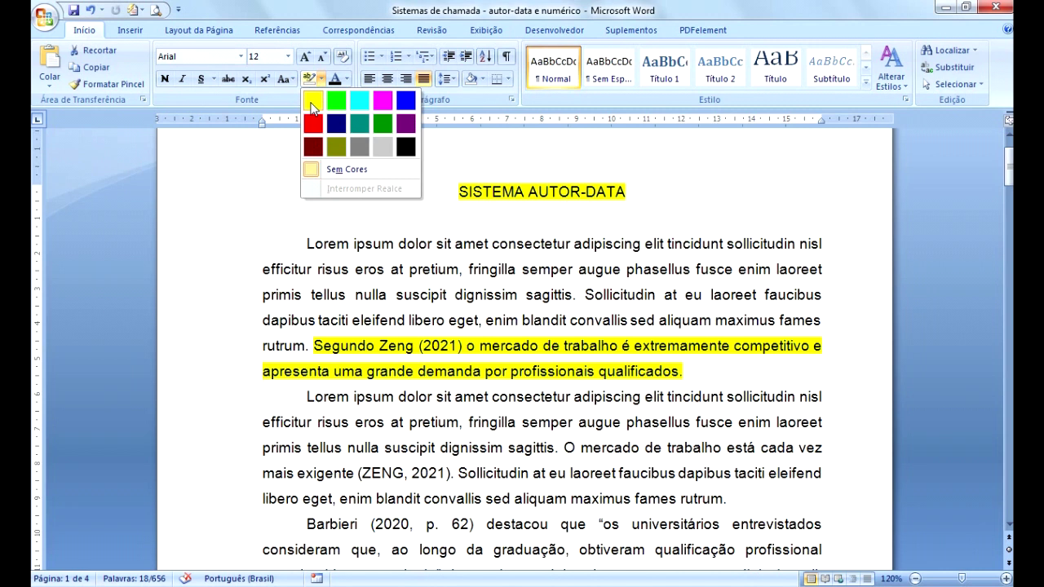
pyautogui.press('Right')
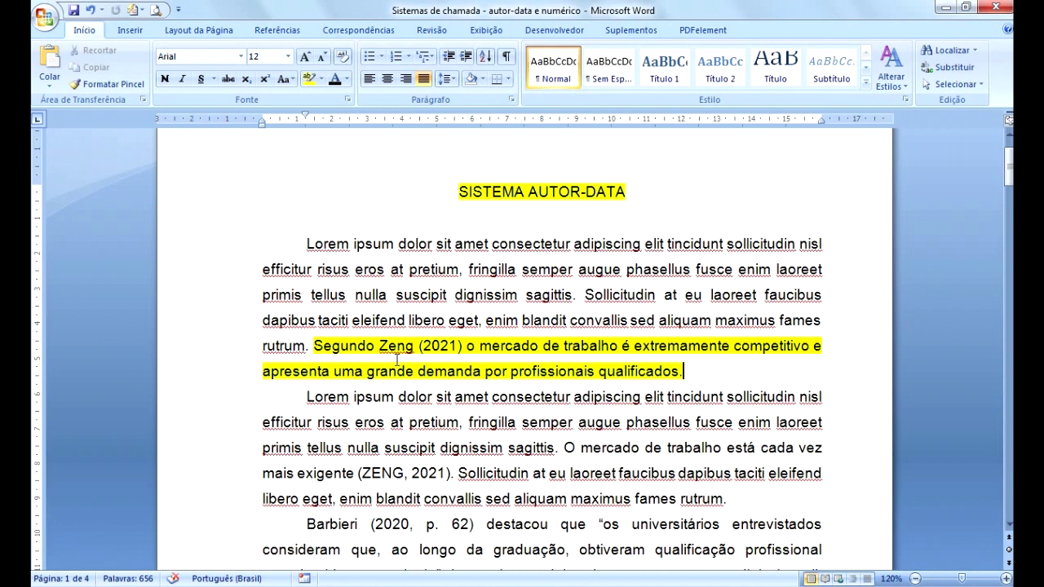
pyautogui.click(458, 356)
pyautogui.press('ctrl')
pyautogui.press('ctrl')
pyautogui.press('ctrl')
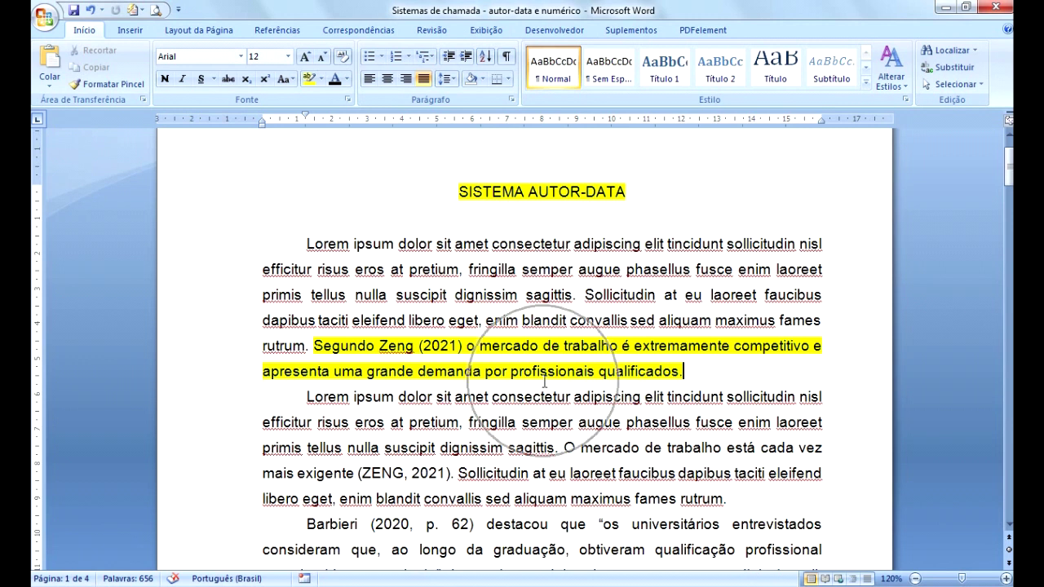
pyautogui.press('ctrl')
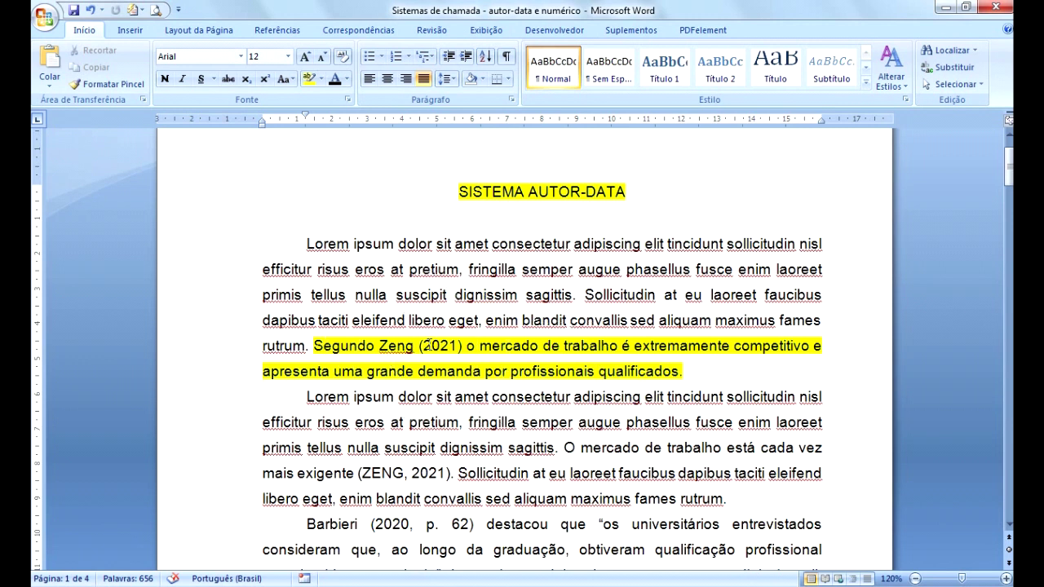
pyautogui.press('ctrl')
pyautogui.press('ctrl')
# - Highlight in yellow the second paragraph's sentence "O mercado de trabalho está cada vez mais exigente" together with its parenthetical 2021 citation
pyautogui.moveTo(564, 448); pyautogui.dragTo(456, 473)
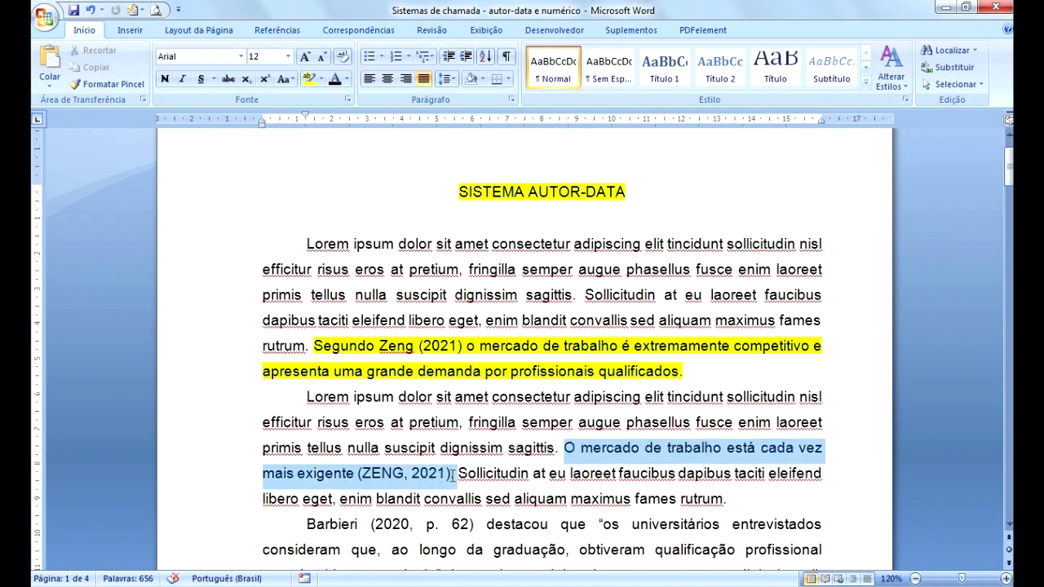
pyautogui.click(309, 79)
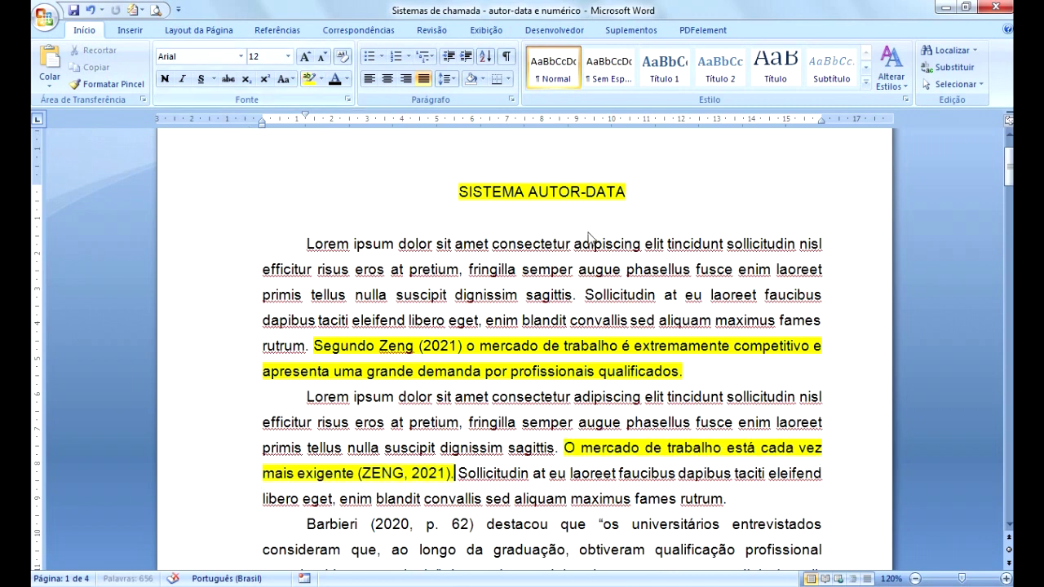
pyautogui.scroll(-3, 573, 323)
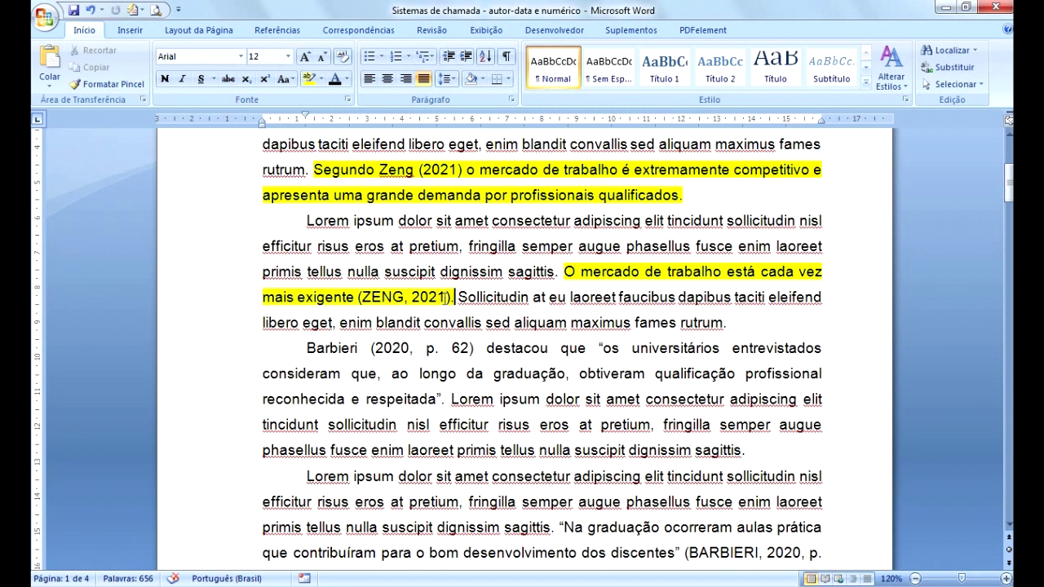
pyautogui.click(380, 296)
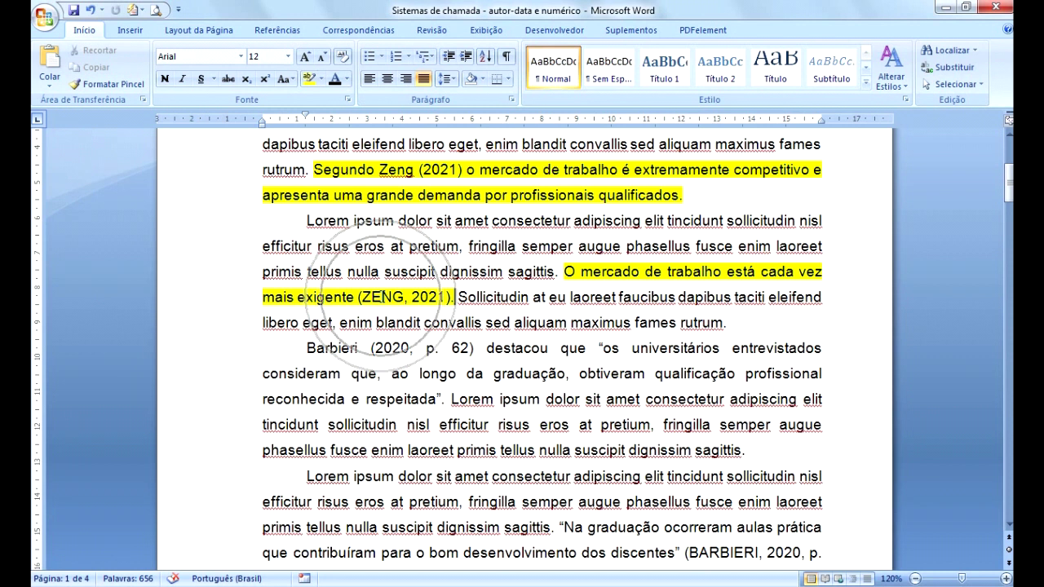
pyautogui.click(440, 303)
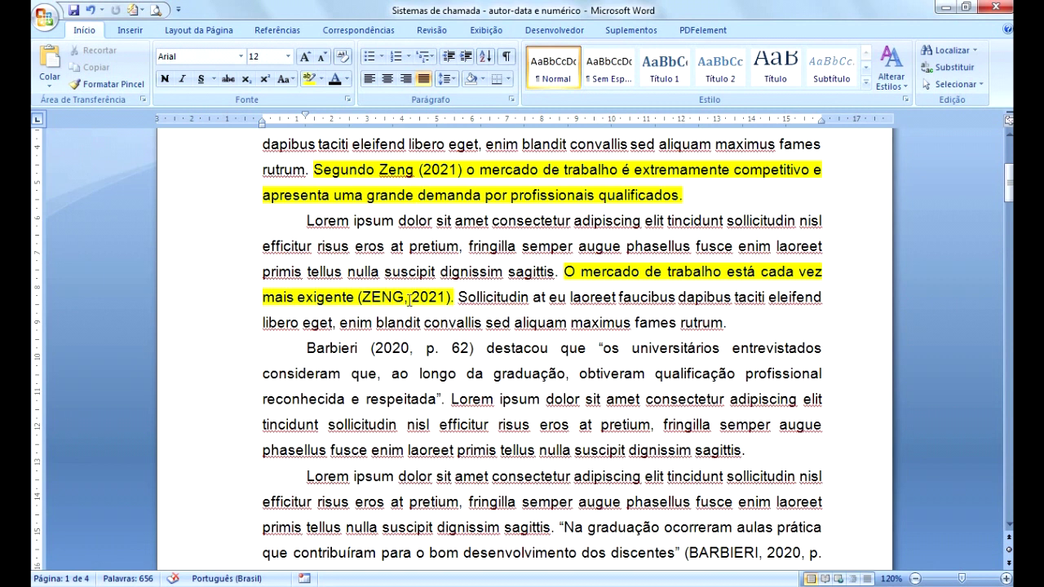
pyautogui.press('ctrl')
pyautogui.press('ctrl')
# - Highlight in yellow the third paragraph's opening author citation (2020, p. 62) and its quotation from "os universitários" to "respeitada"
pyautogui.scroll(-1, 542, 396)
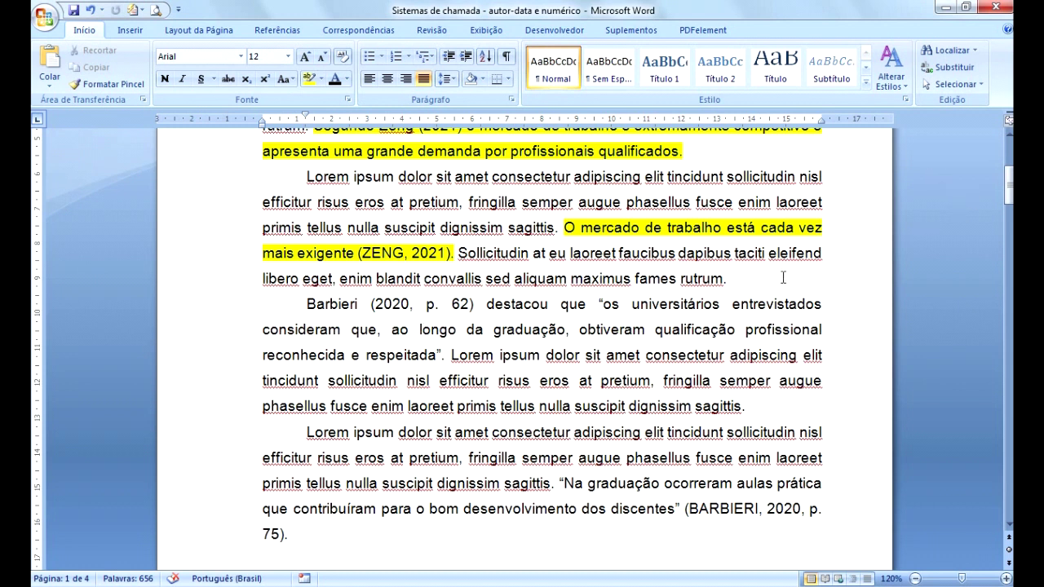
pyautogui.moveTo(306, 304); pyautogui.dragTo(487, 306)
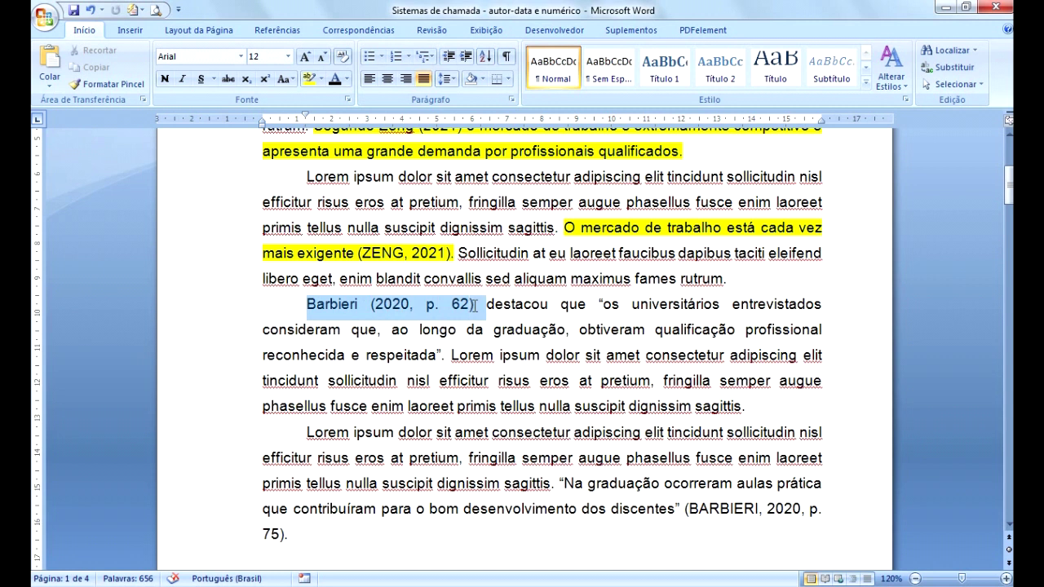
pyautogui.click(309, 79)
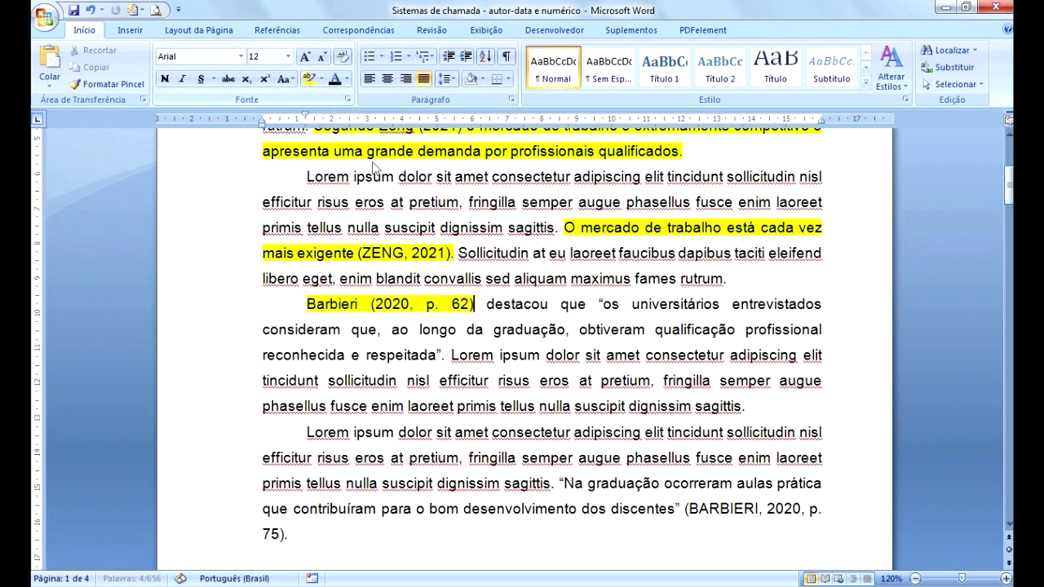
pyautogui.click(472, 306)
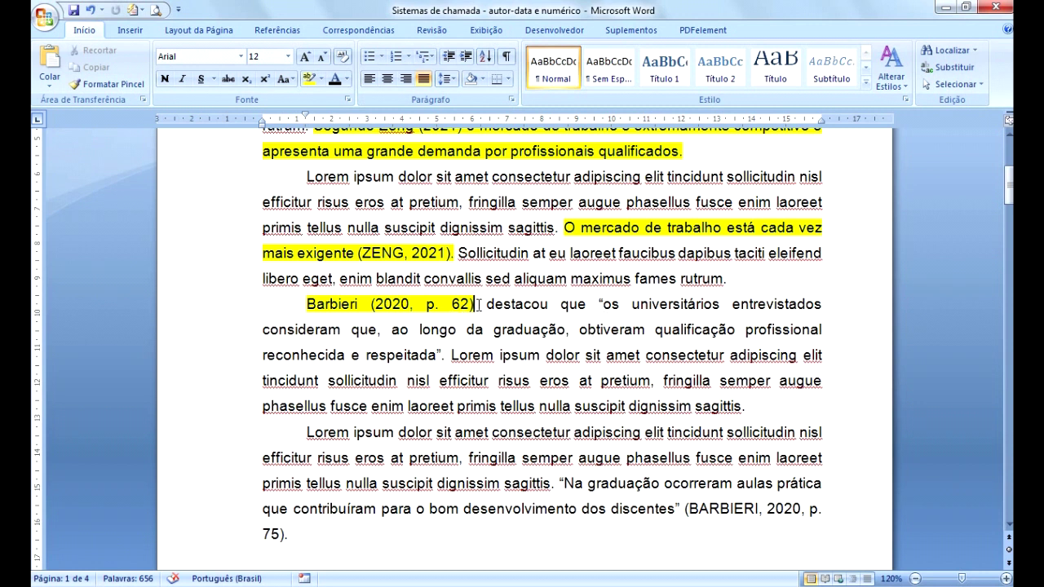
pyautogui.moveTo(603, 304); pyautogui.dragTo(447, 356)
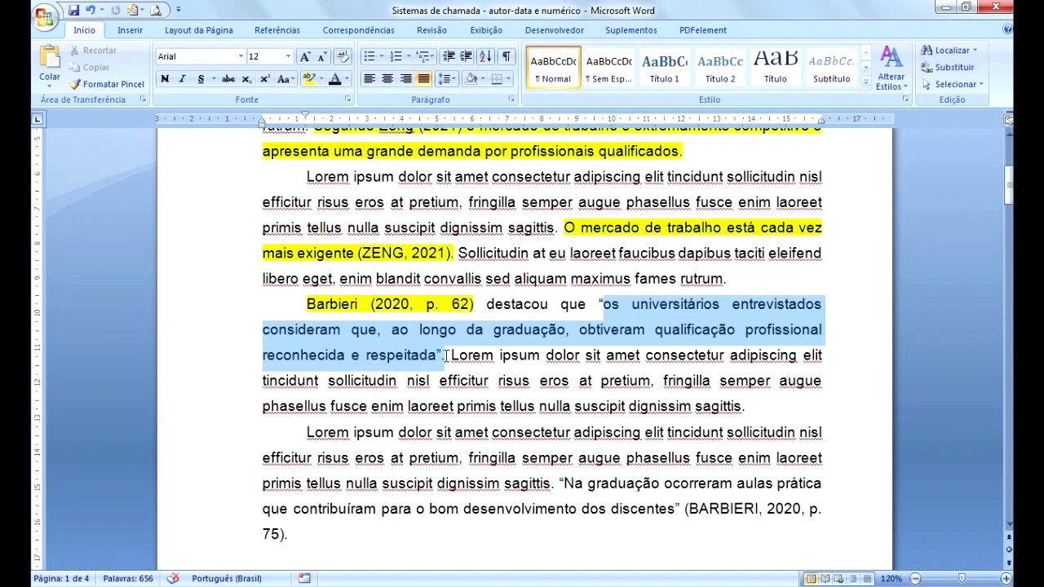
pyautogui.click(308, 78)
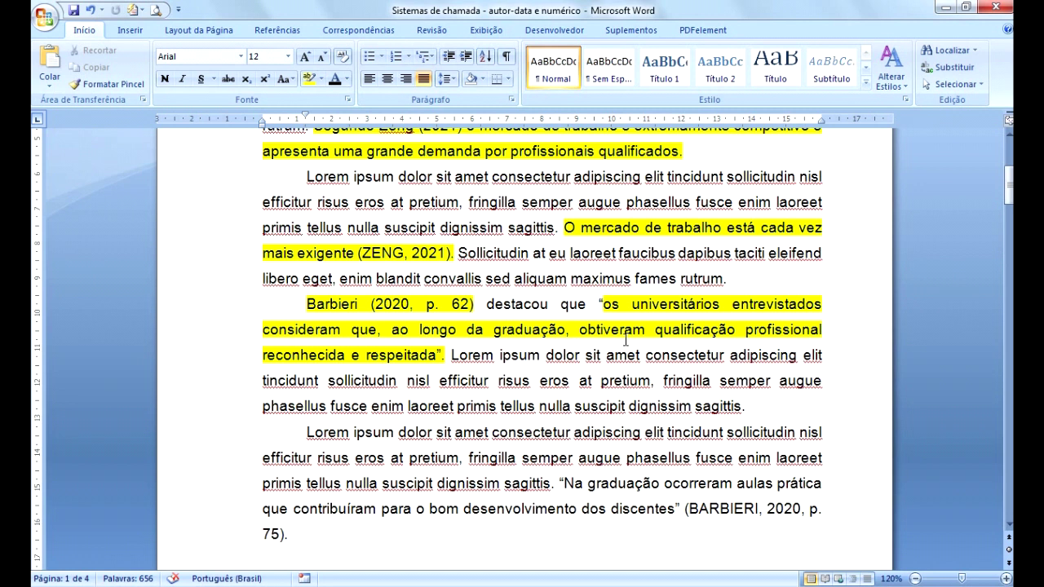
pyautogui.click(421, 305)
pyautogui.click(446, 355)
pyautogui.click(373, 306)
# - Highlight in yellow the fourth paragraph's closing citation (2020, p. 75) and its quotation from "Na graduação" to "discentes"
pyautogui.scroll(-2, 537, 413)
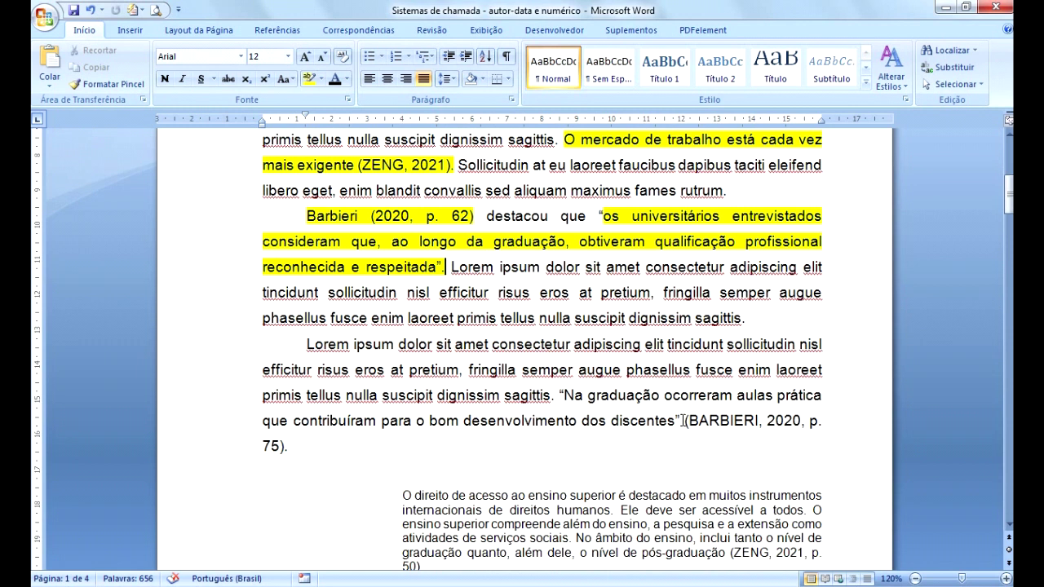
pyautogui.moveTo(686, 421); pyautogui.dragTo(355, 452)
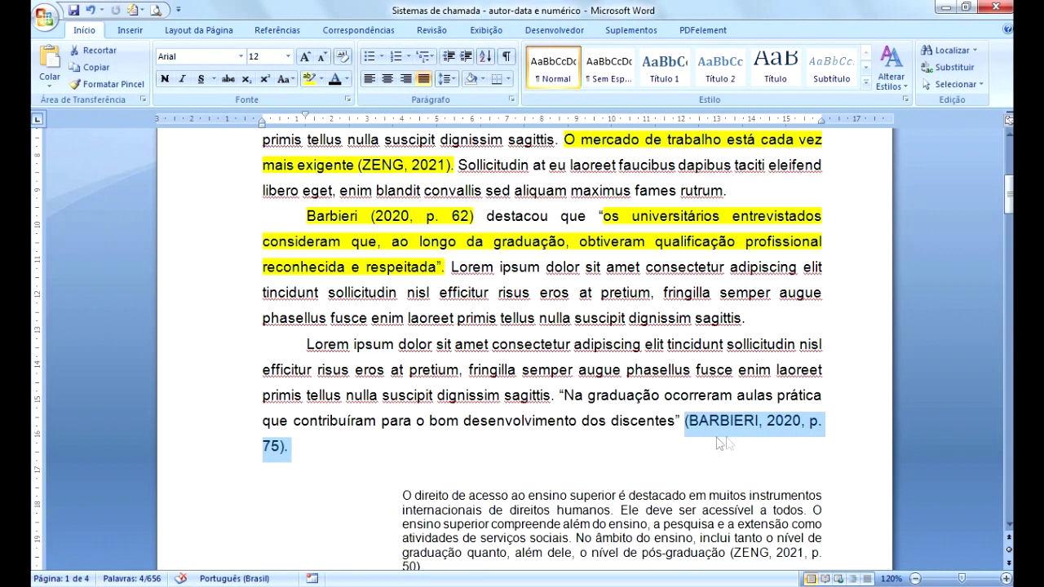
pyautogui.click(310, 80)
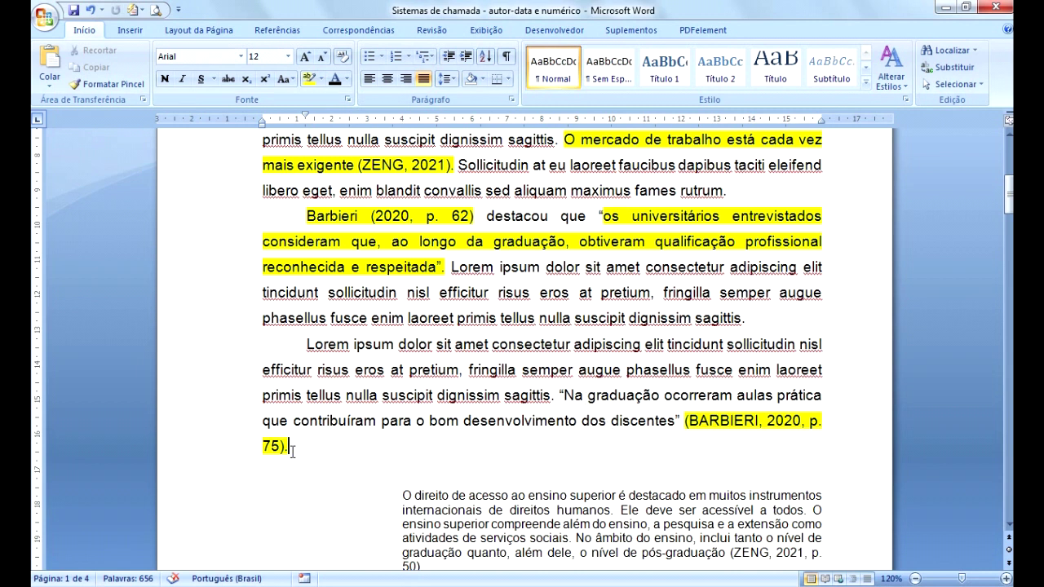
pyautogui.moveTo(563, 397); pyautogui.dragTo(680, 426)
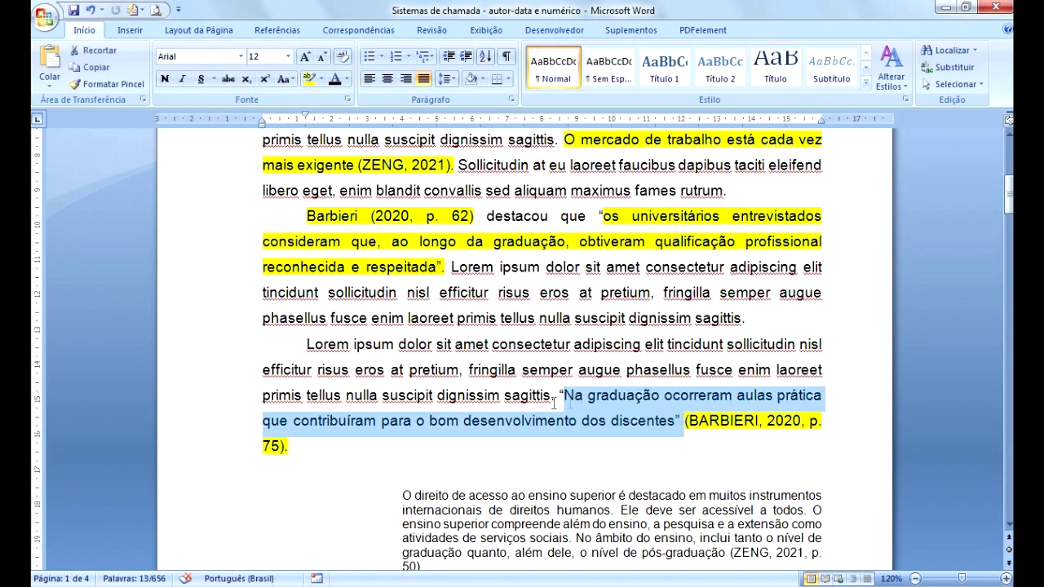
pyautogui.click(308, 79)
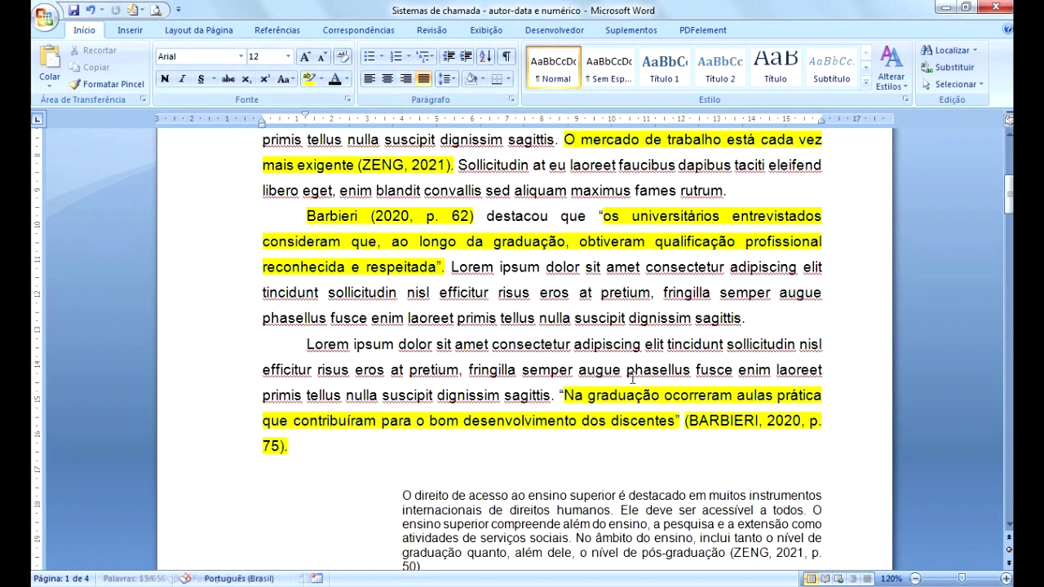
# - Highlight in yellow the whole indented block quotation beginning "O direito de acesso ao ensino superior", including its citation
pyautogui.scroll(-3, 632, 379)
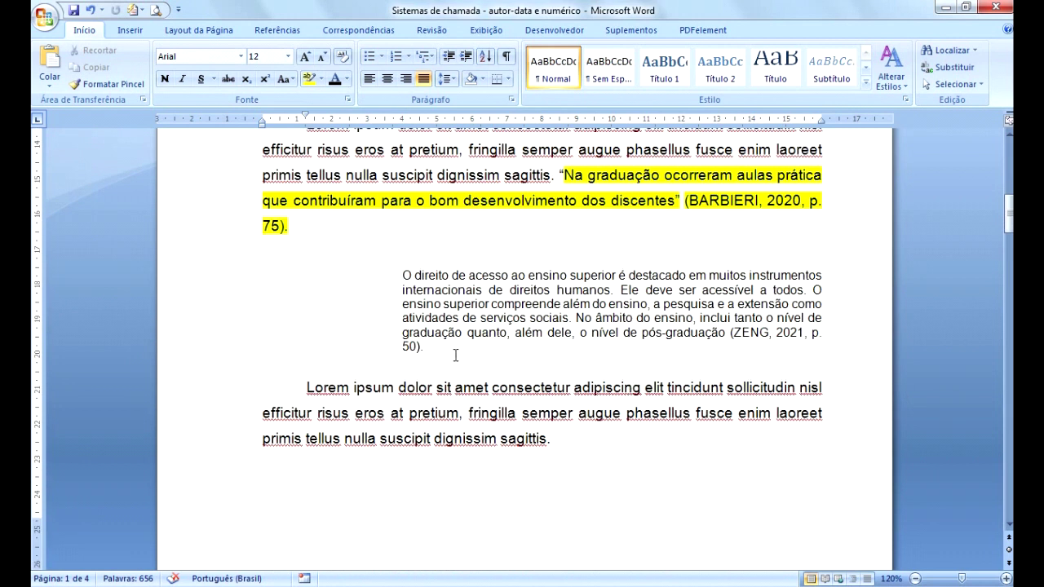
pyautogui.click(455, 355)
pyautogui.moveTo(403, 276); pyautogui.dragTo(429, 347)
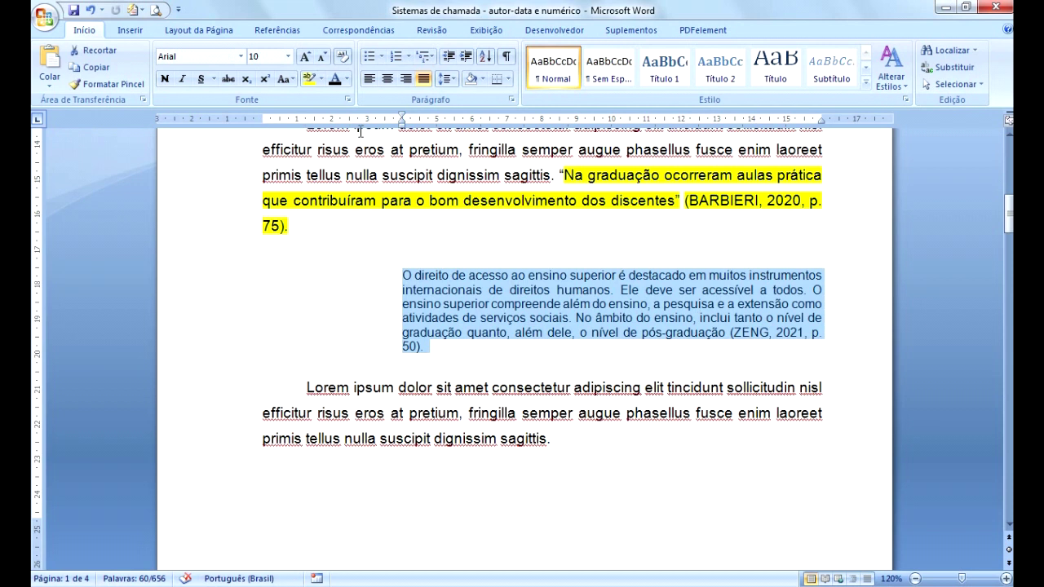
pyautogui.click(309, 78)
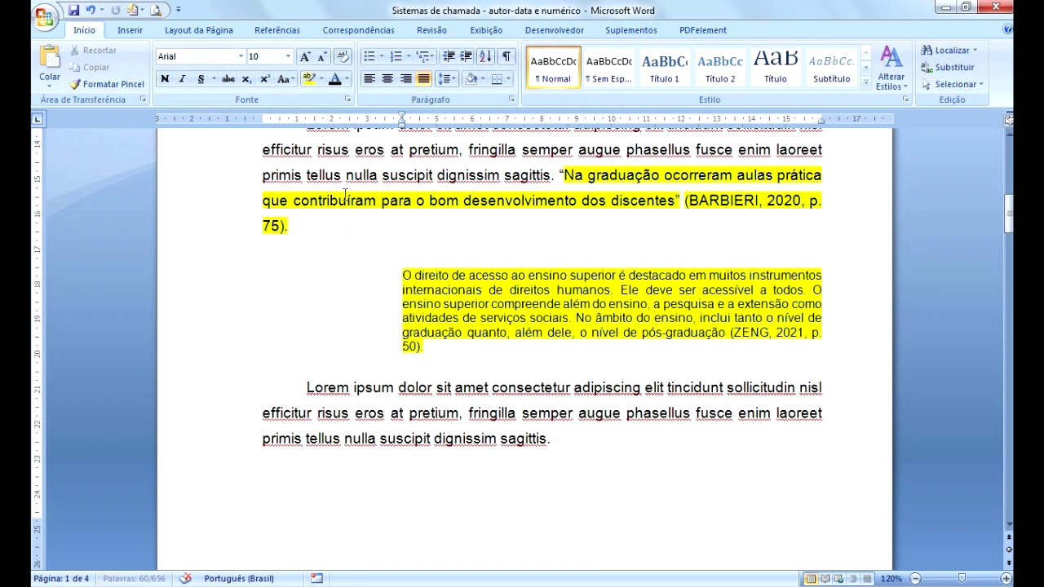
pyautogui.moveTo(402, 124); pyautogui.dragTo(402, 131)
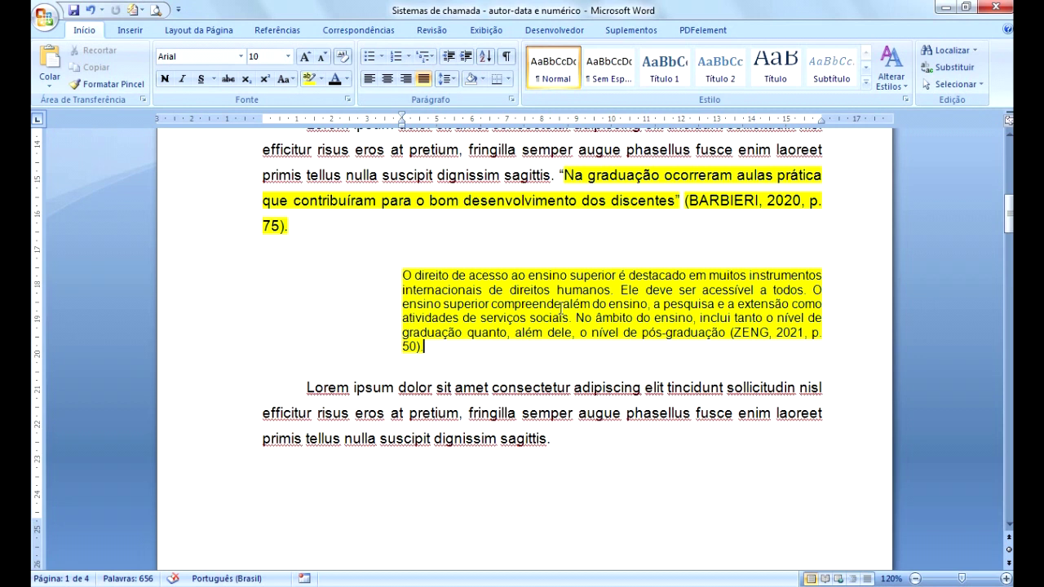
pyautogui.click(758, 339)
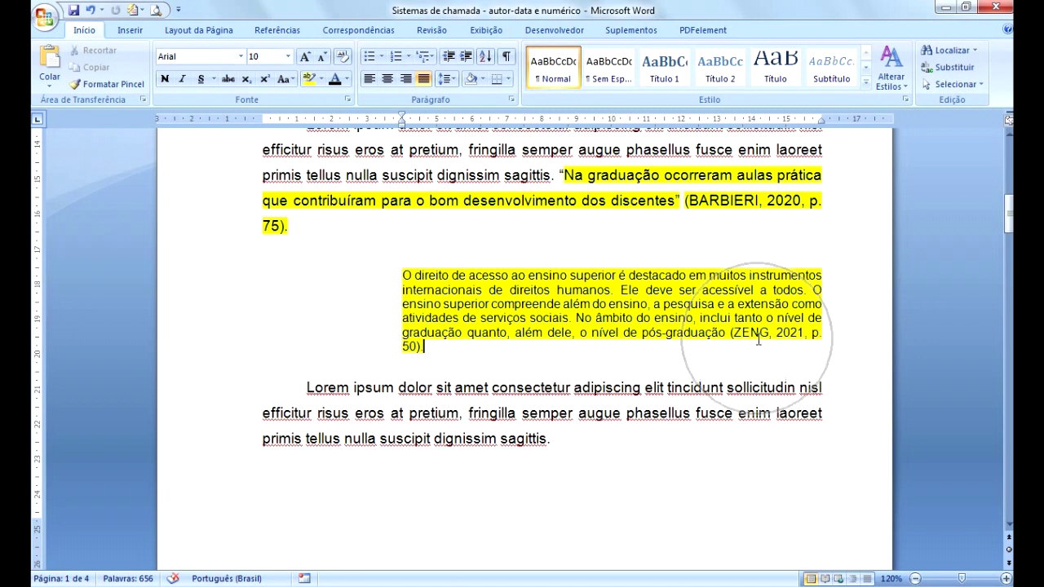
pyautogui.press('End')
pyautogui.press('Down')
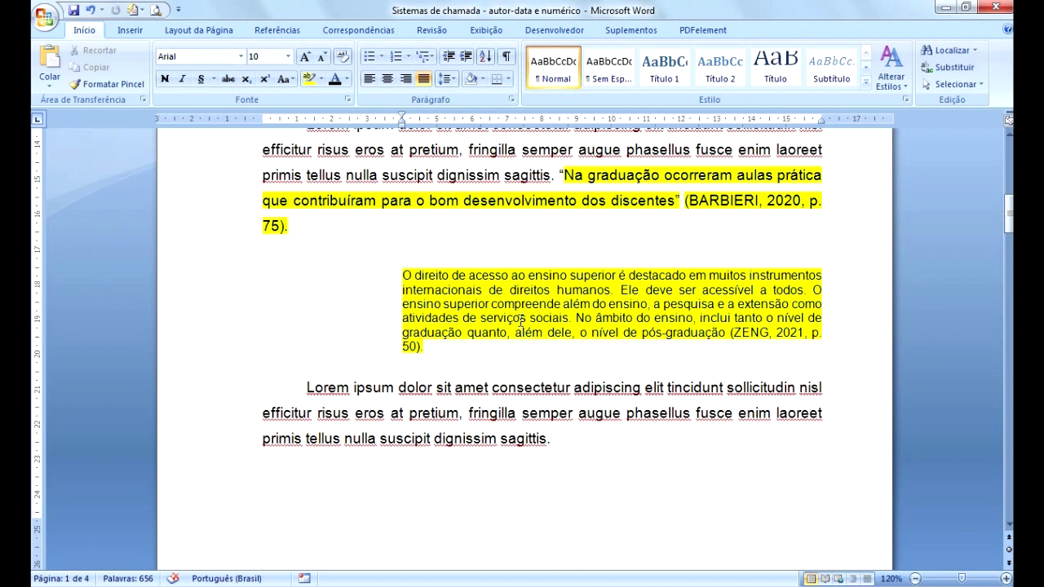
# - Select both bibliographic entries under the REFERÊNCIAS heading on page 2 and copy them
pyautogui.scroll(-3, 524, 418)
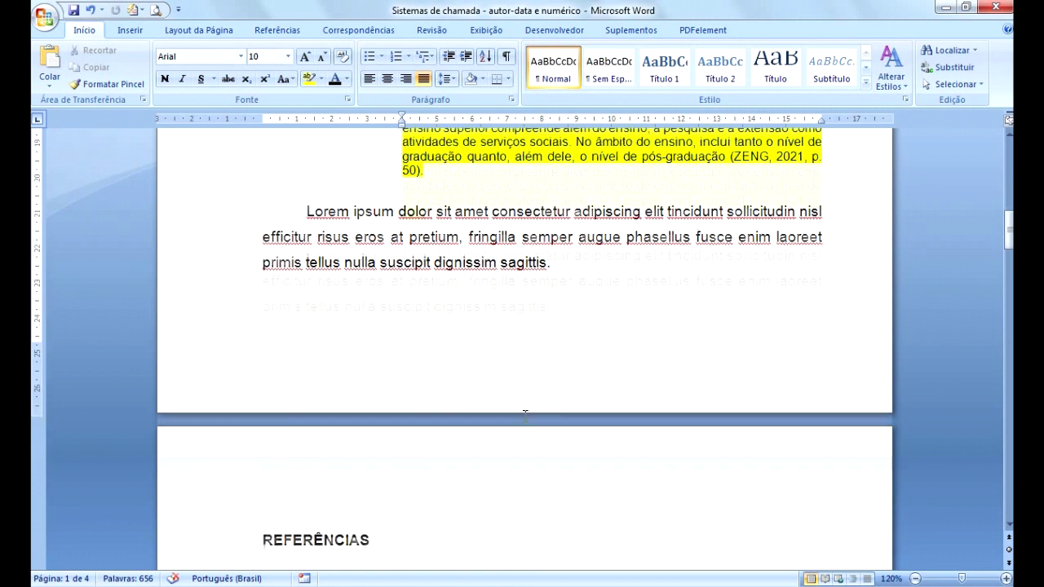
pyautogui.scroll(-4, 524, 414)
pyautogui.click(400, 389)
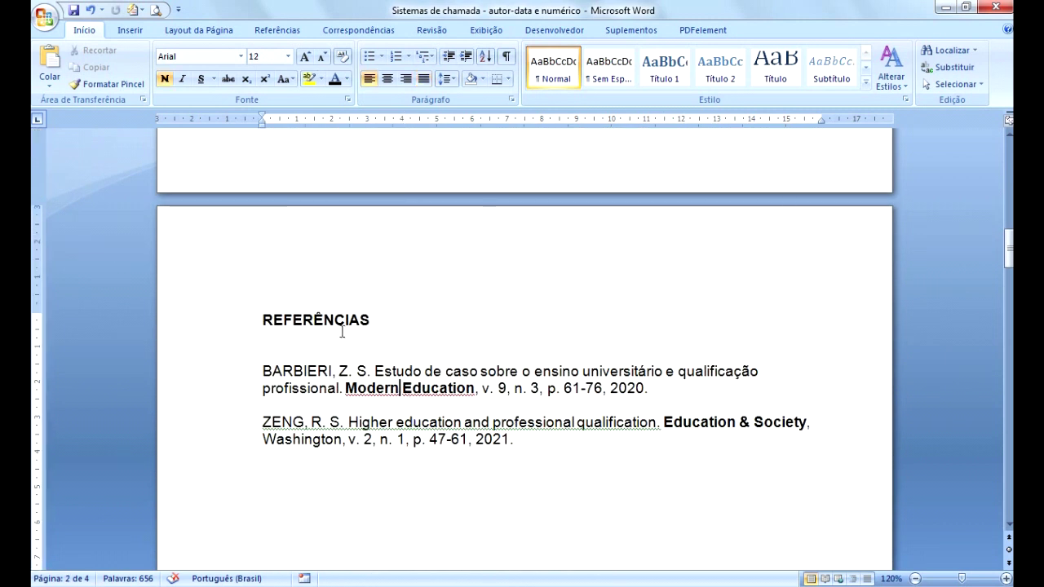
pyautogui.press('ctrl')
pyautogui.moveTo(261, 367); pyautogui.dragTo(524, 448)
pyautogui.hotkey('ctrl', 'c')
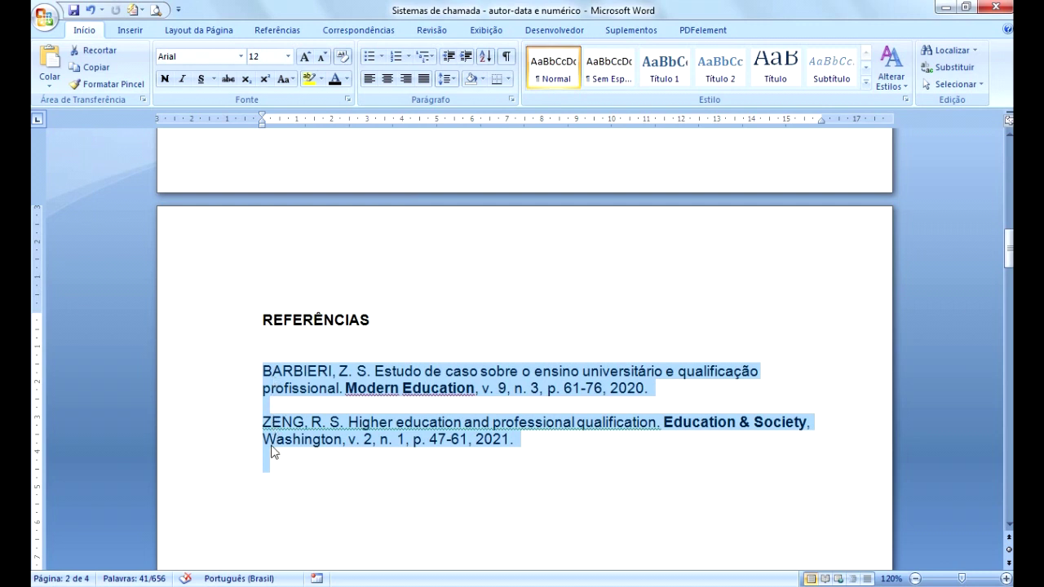
# - Compare the highlighted author-date citations on page 1 with the bibliographic entries under REFERÊNCIAS on page 2
pyautogui.click(349, 425)
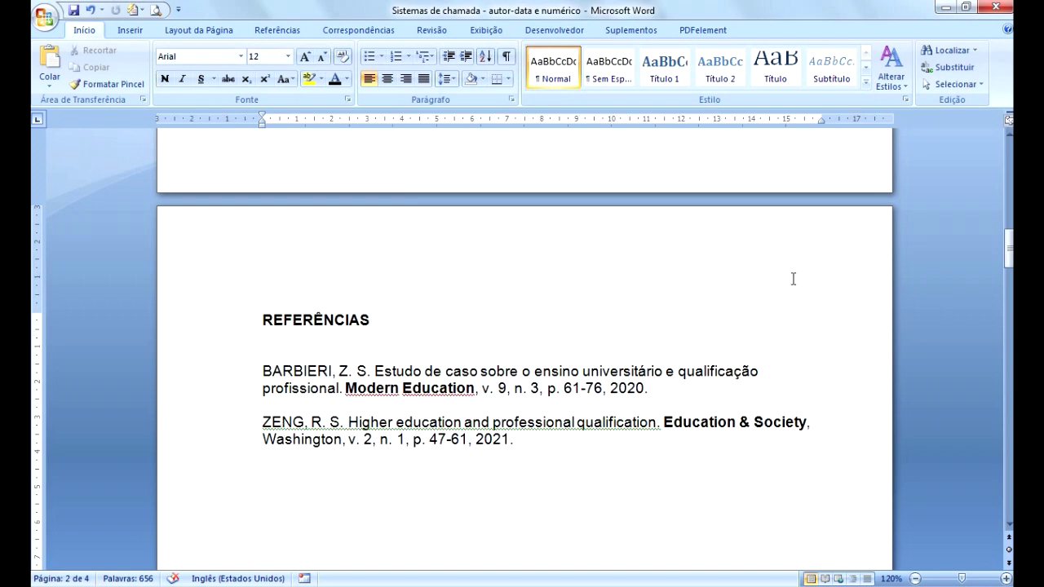
pyautogui.moveTo(1010, 261); pyautogui.dragTo(935, 226)
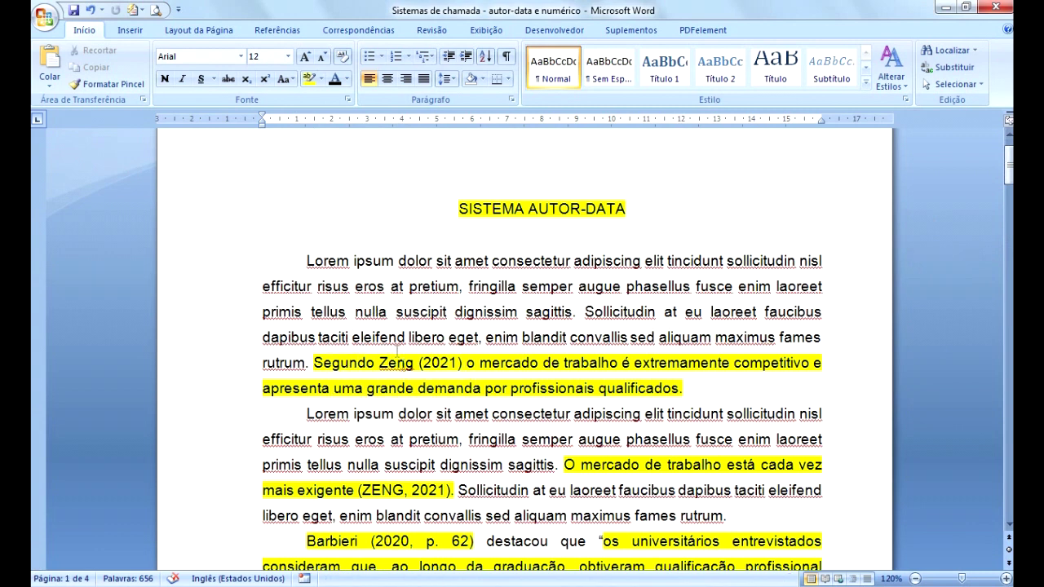
pyautogui.moveTo(1010, 178); pyautogui.dragTo(1011, 274)
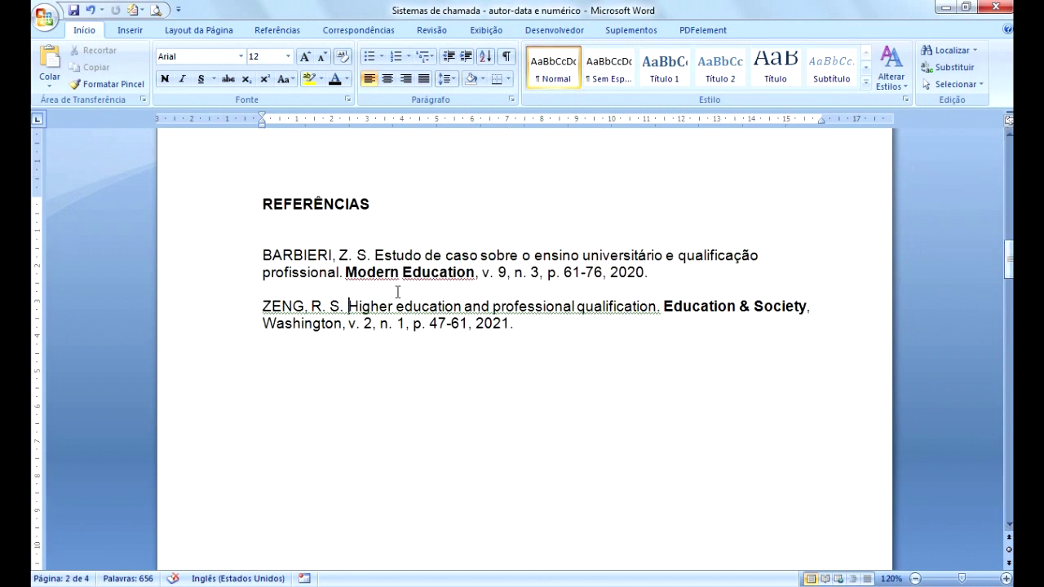
pyautogui.write('E')
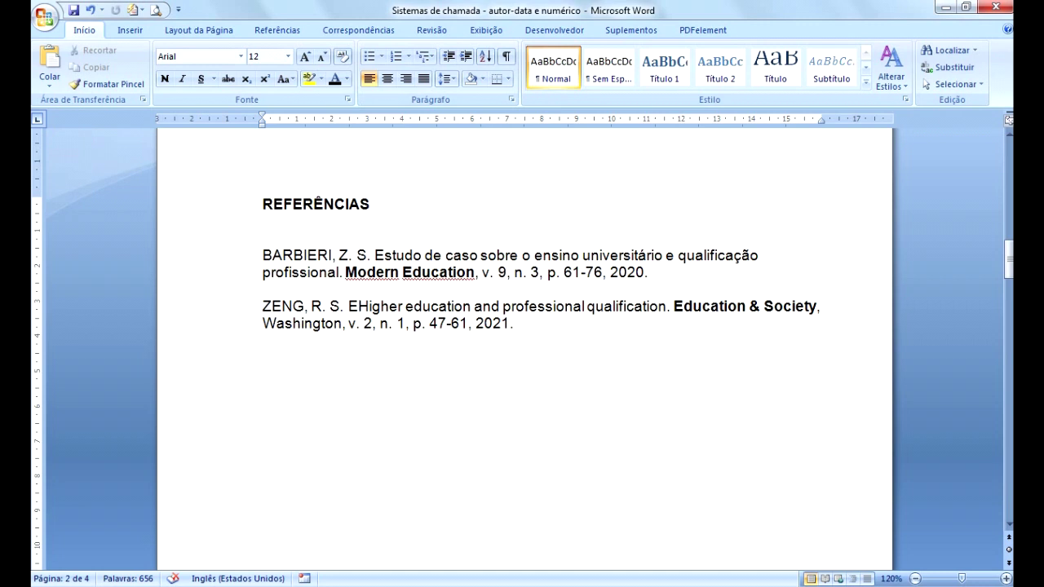
# - Examine the citation numbers in the SISTEMA NUMÉRICO section on page 3, including the parenthesised (1) and the superscript 1,2
pyautogui.moveTo(1009, 262); pyautogui.dragTo(1010, 345)
pyautogui.click(569, 354)
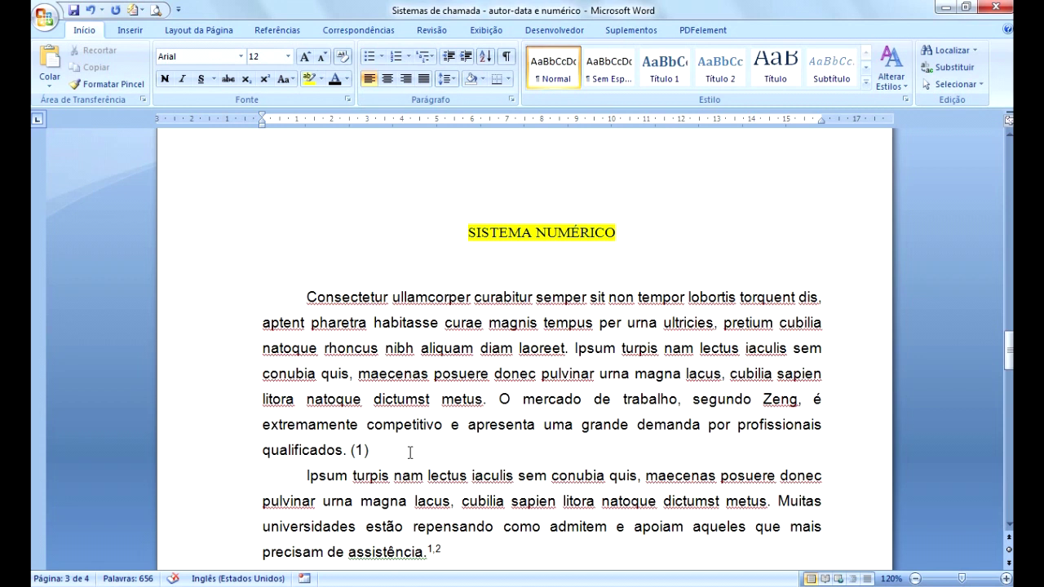
pyautogui.click(473, 249)
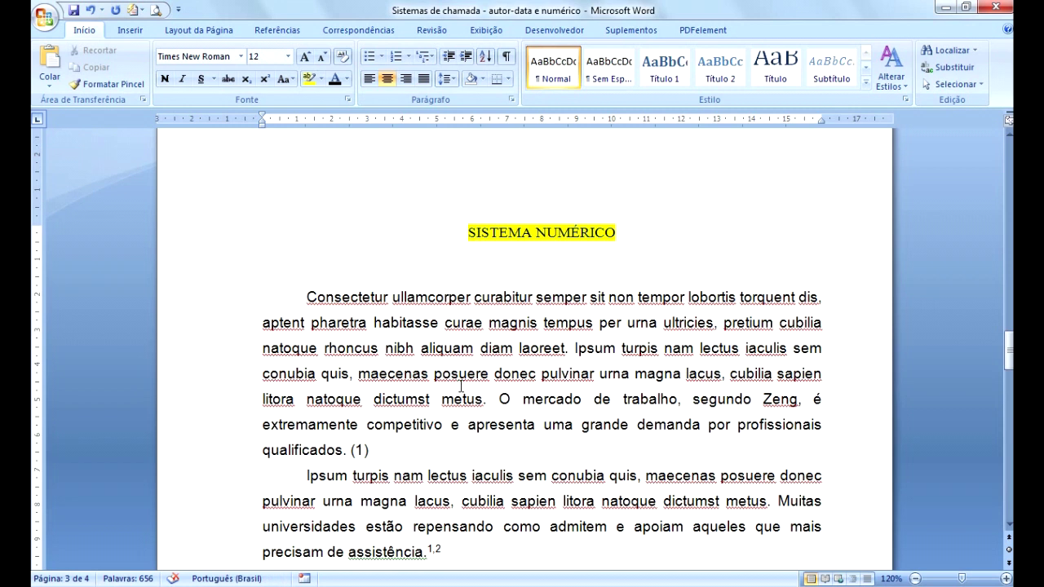
pyautogui.moveTo(1009, 349); pyautogui.dragTo(1009, 359)
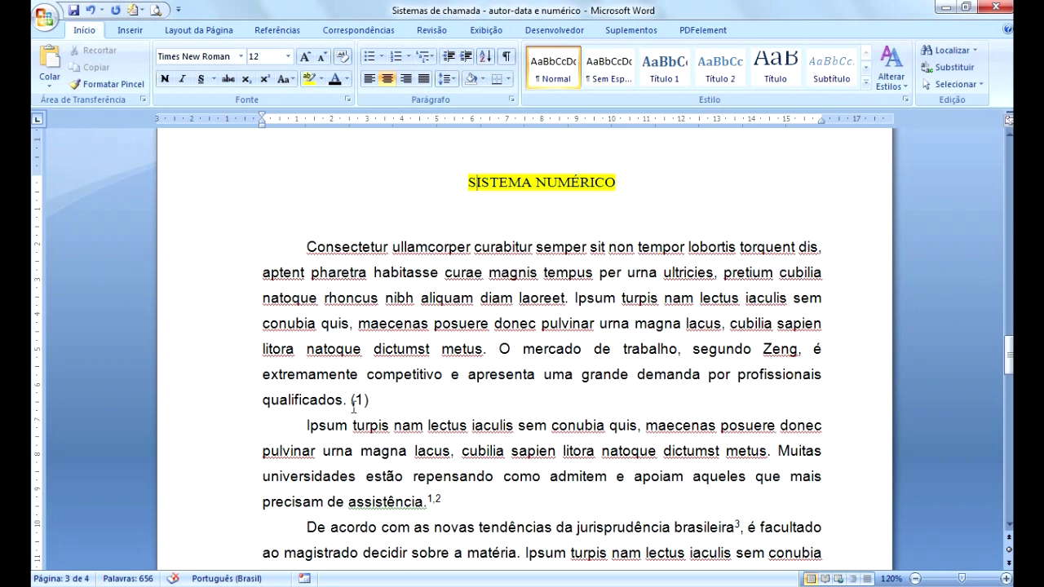
pyautogui.moveTo(351, 399); pyautogui.dragTo(374, 400)
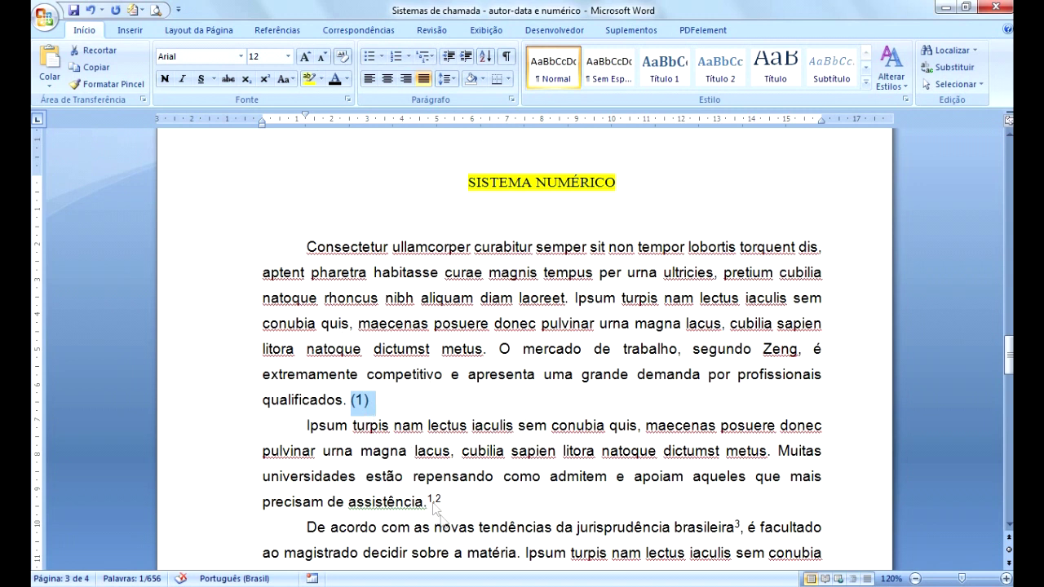
pyautogui.click(371, 401)
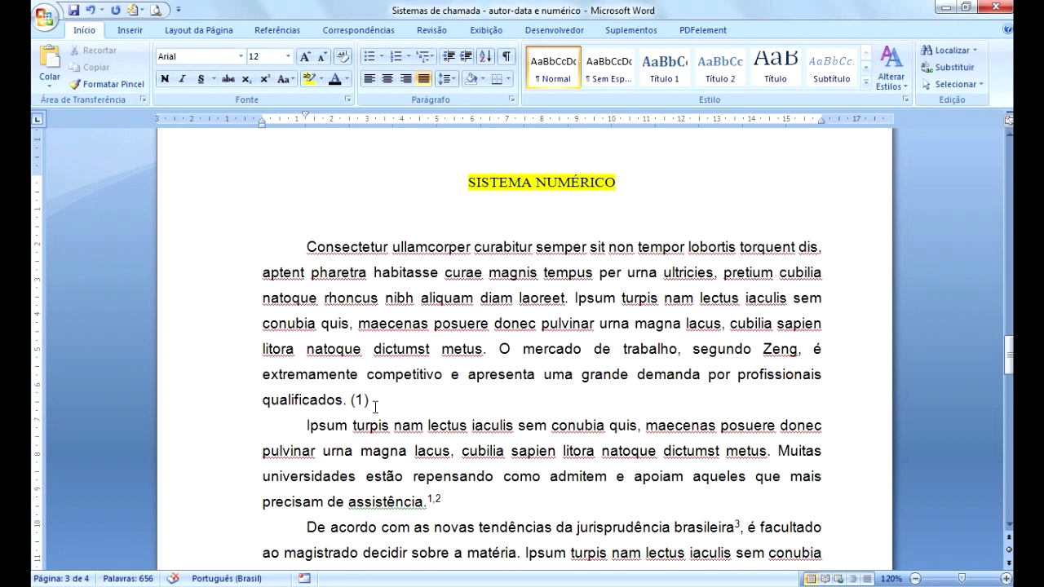
pyautogui.click(438, 500)
pyautogui.moveTo(1009, 359)
pyautogui.mouseDown()
pyautogui.moveTo(1011, 392)
pyautogui.moveTo(1010, 373)
pyautogui.mouseUp()
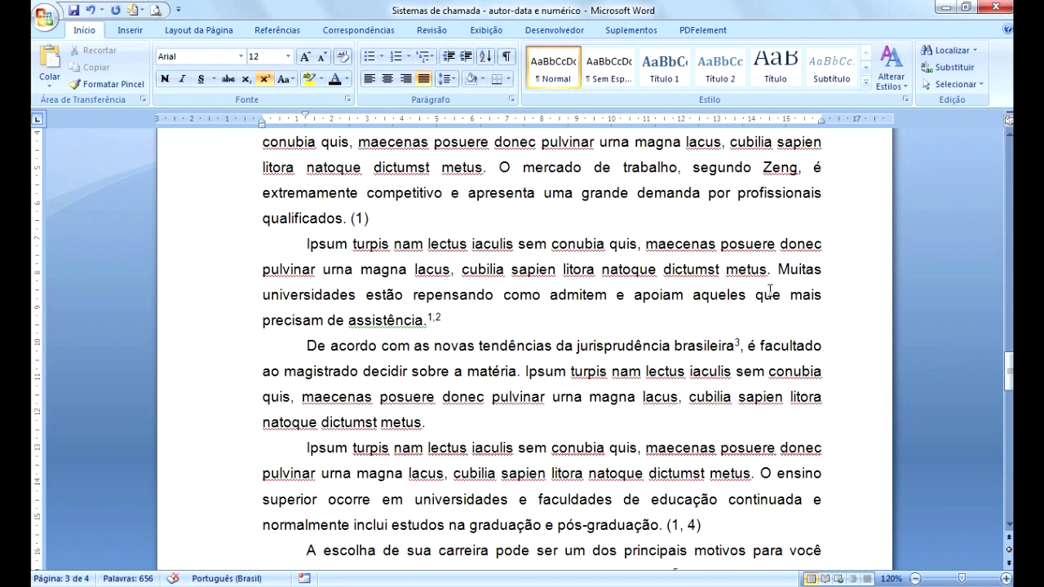
pyautogui.moveTo(1011, 373); pyautogui.dragTo(1010, 368)
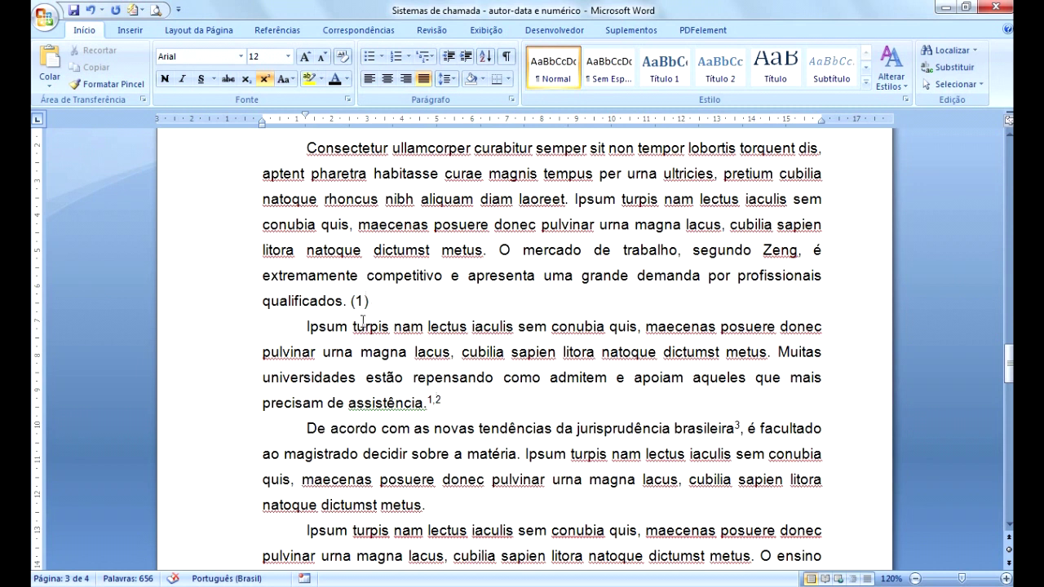
# - Select the citation number (1) closing the first paragraph and compare it with entry 1 in the page 3 reference list
pyautogui.moveTo(352, 302); pyautogui.dragTo(375, 302)
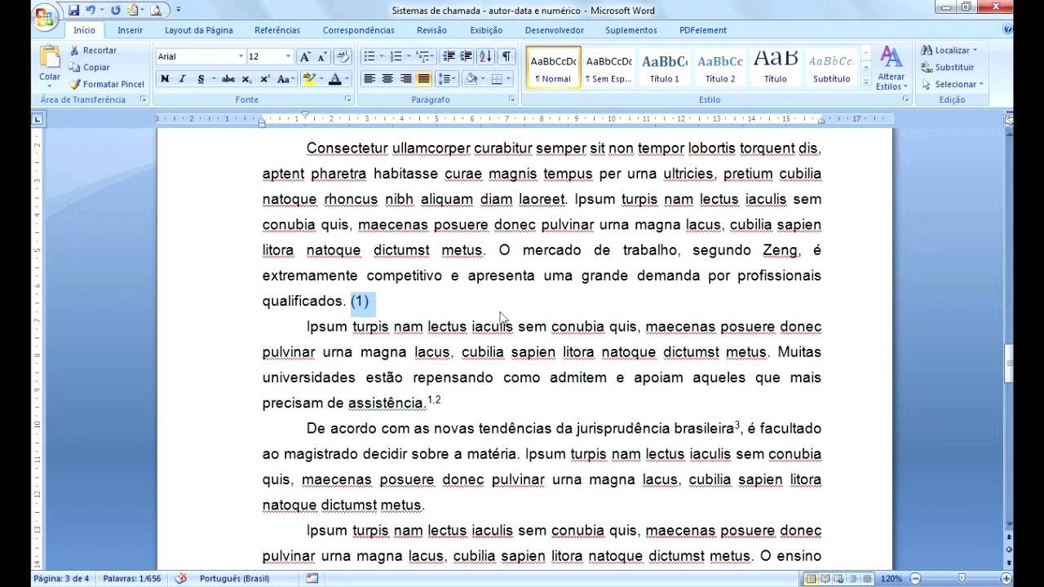
pyautogui.click(370, 302)
pyautogui.moveTo(1008, 366); pyautogui.dragTo(1008, 406)
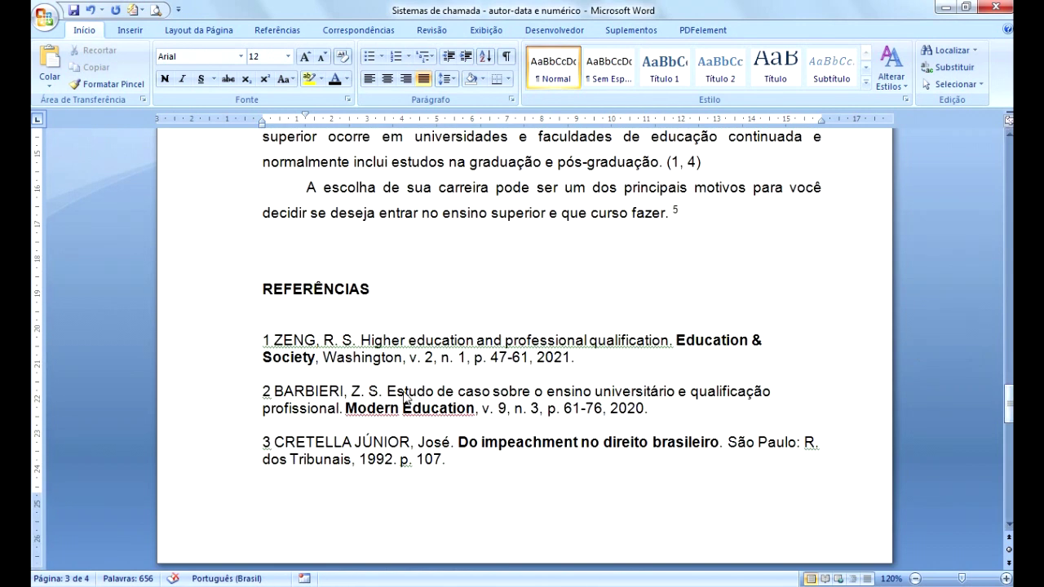
pyautogui.click(264, 352)
pyautogui.click(267, 346)
pyautogui.click(269, 343)
pyautogui.moveTo(1008, 403); pyautogui.dragTo(1009, 359)
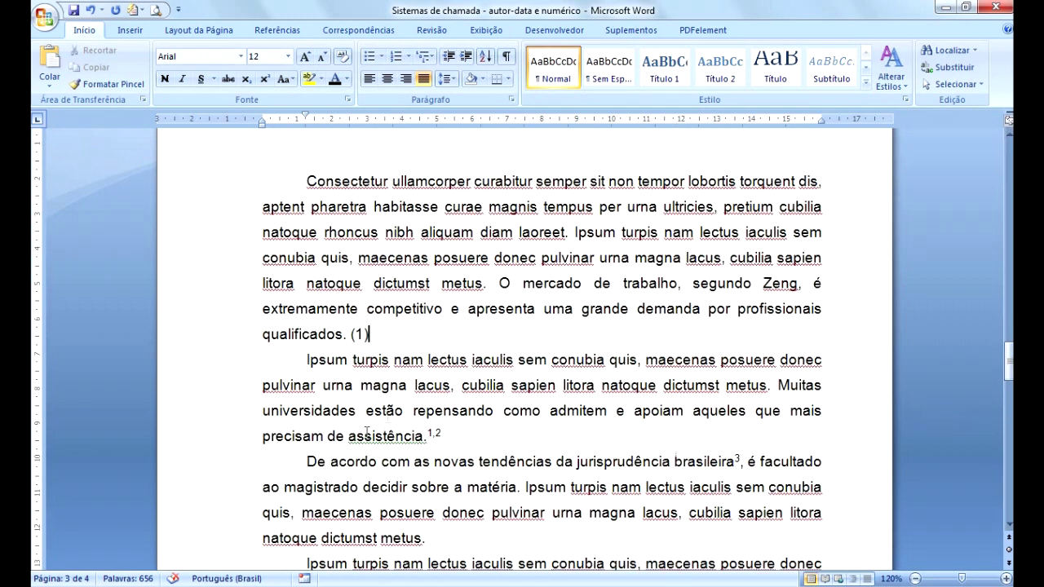
# - Highlight in yellow the second paragraph's closing sentence, from "Muitas universidades" to "assistência.", including its superscript 1,2
pyautogui.moveTo(777, 387); pyautogui.dragTo(451, 438)
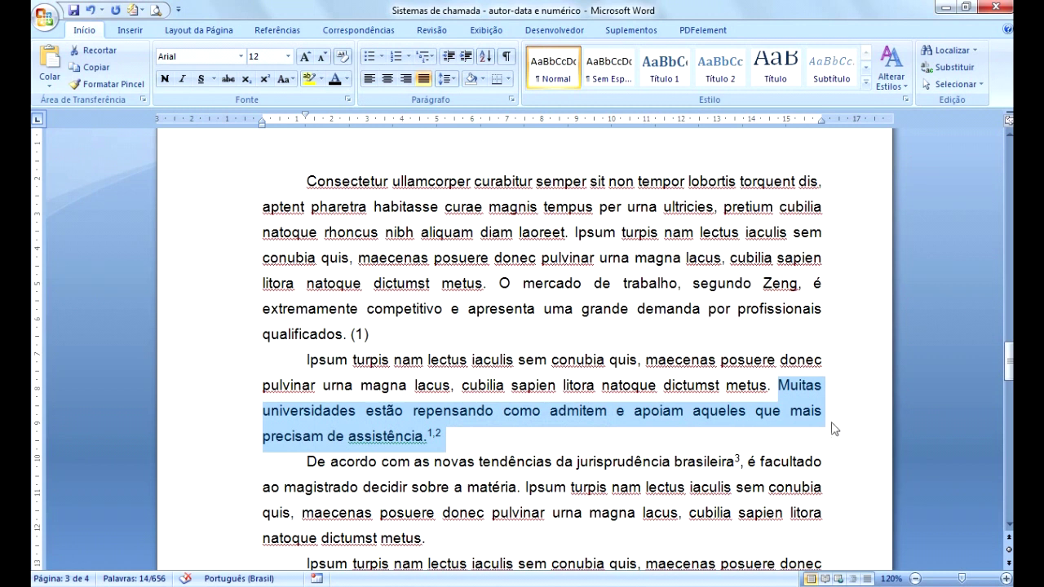
pyautogui.click(309, 78)
pyautogui.click(459, 430)
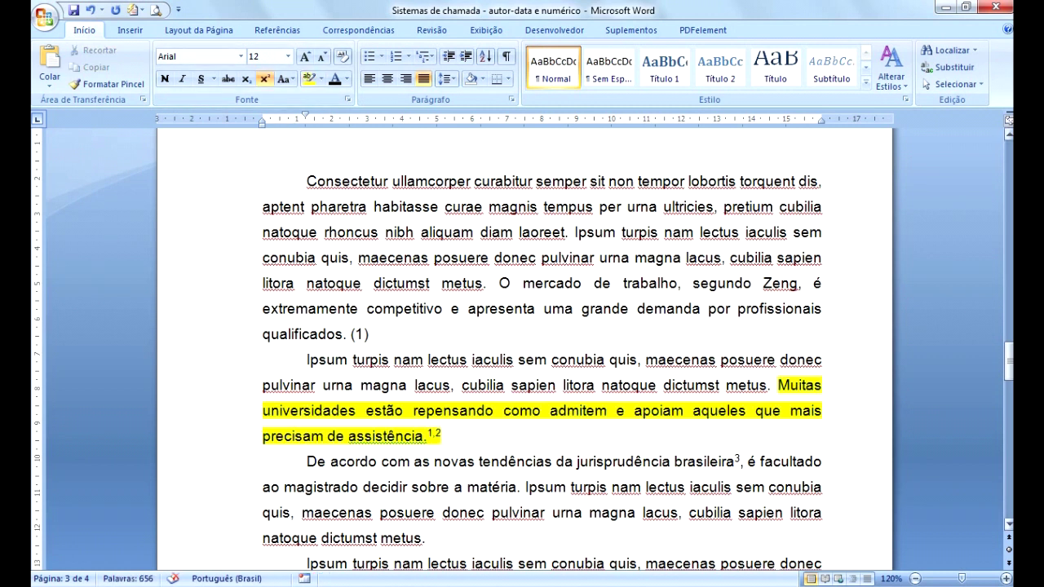
# - Delete the superscript citation numbers after "assistência." and retype them as plain 1,2 without highlighting
pyautogui.moveTo(1010, 359); pyautogui.dragTo(1010, 369)
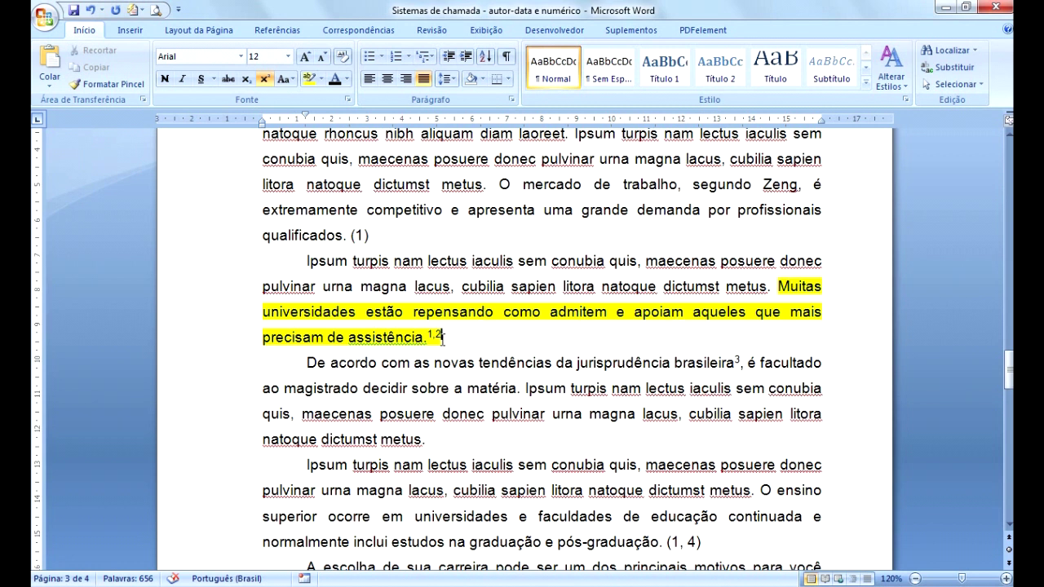
pyautogui.moveTo(1010, 371)
pyautogui.mouseDown()
pyautogui.moveTo(1009, 405)
pyautogui.moveTo(1009, 387)
pyautogui.mouseUp()
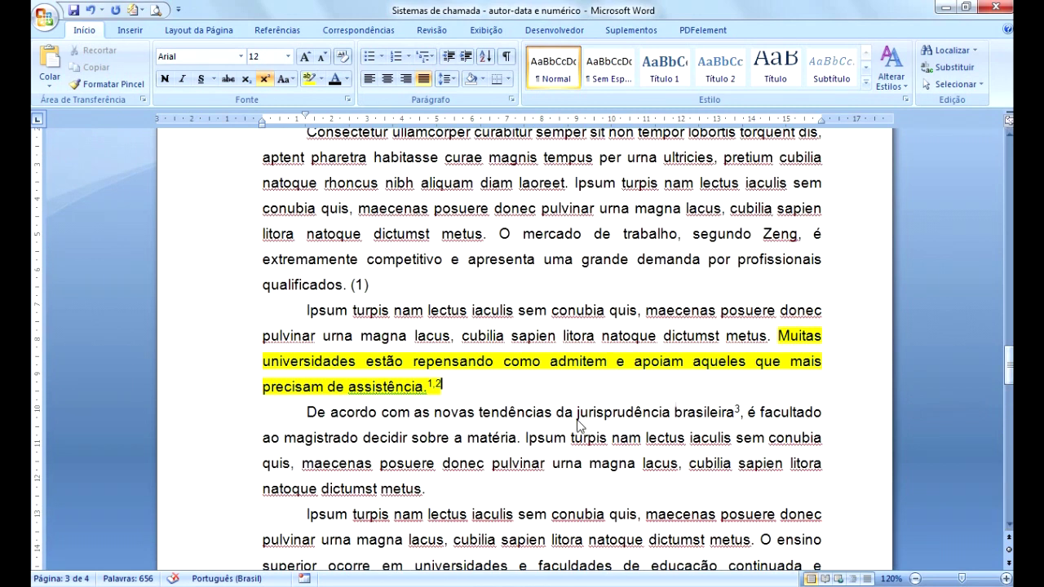
pyautogui.click(443, 385)
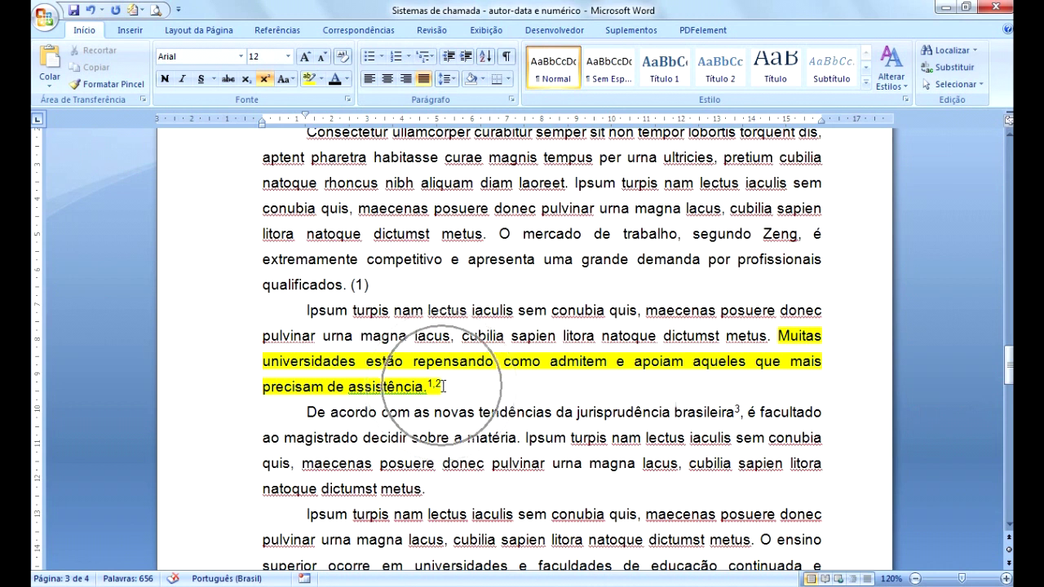
pyautogui.click(443, 385)
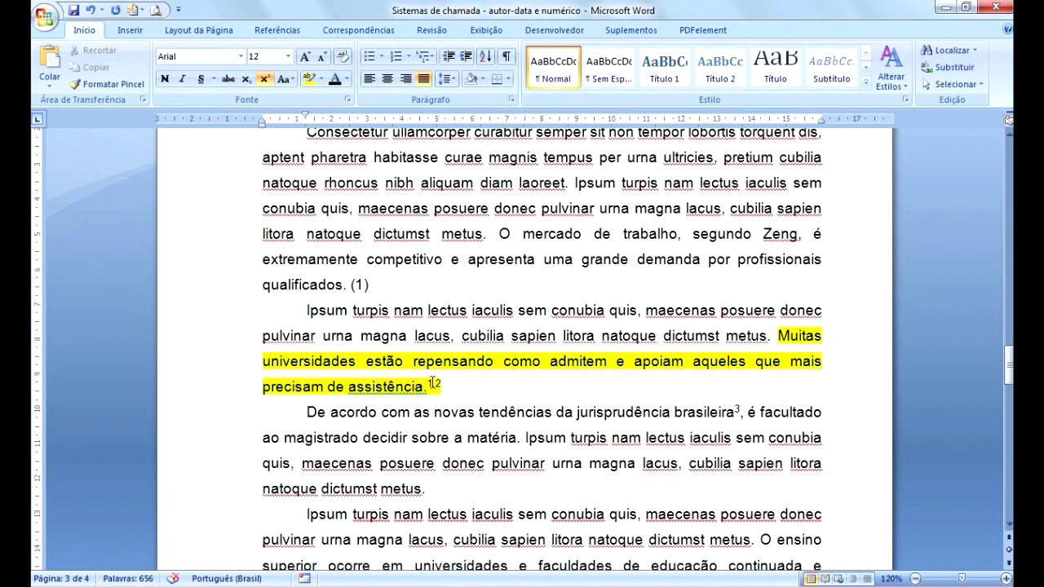
pyautogui.moveTo(427, 385); pyautogui.dragTo(447, 385)
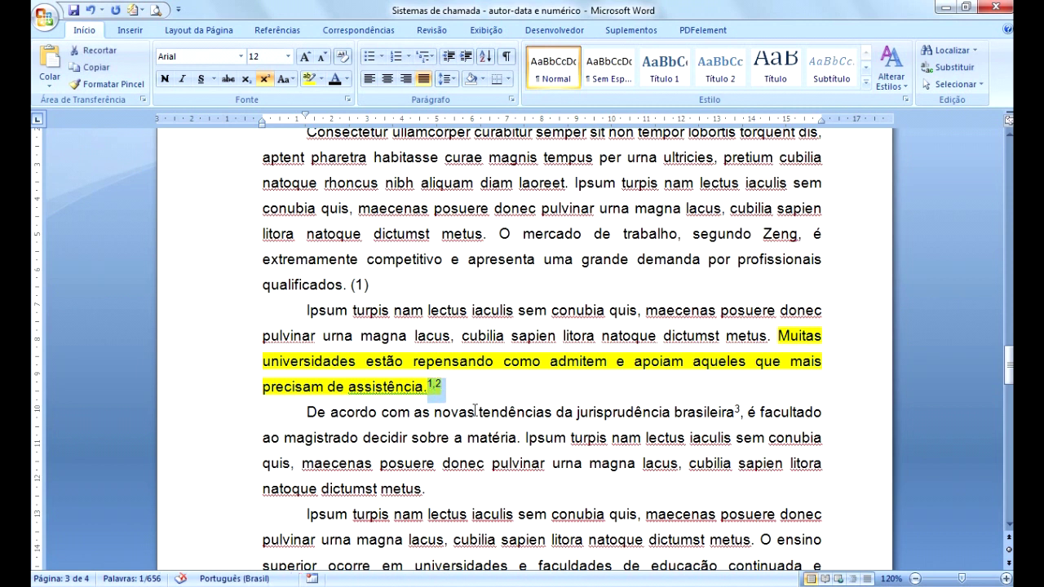
pyautogui.press('Delete')
pyautogui.click(322, 80)
pyautogui.click(326, 170)
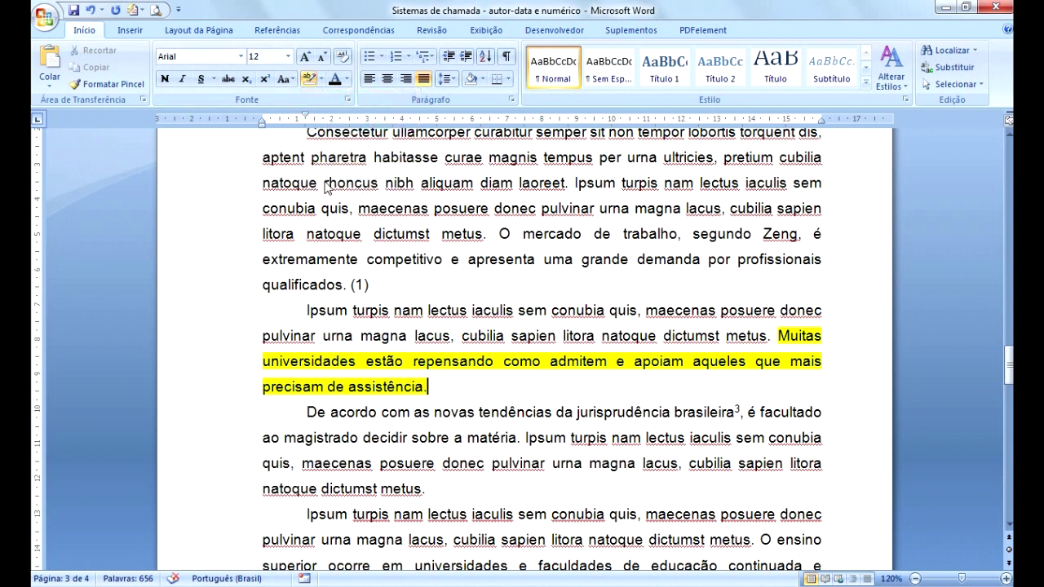
pyautogui.write('1,2')
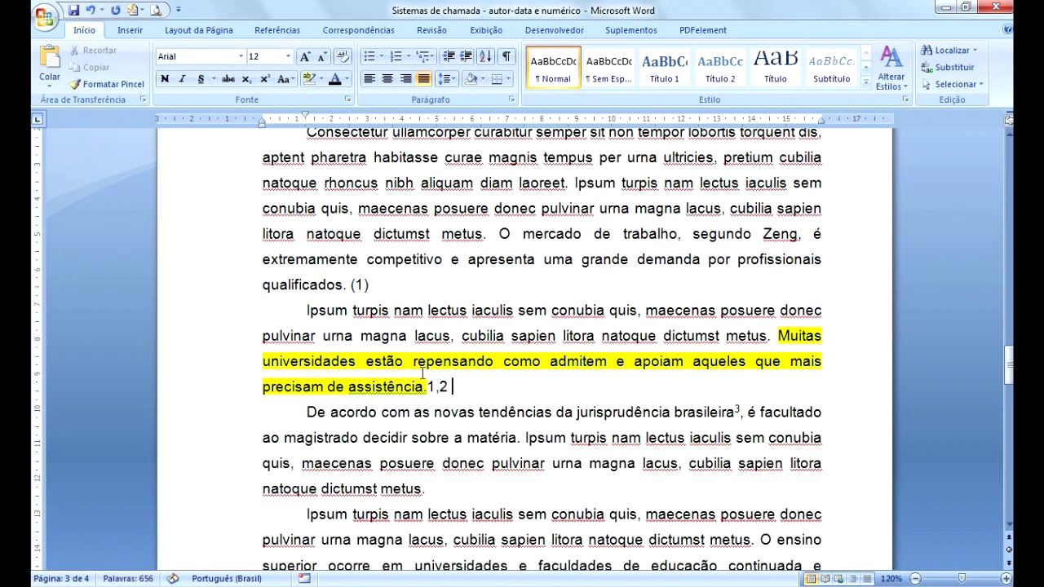
# - Format the retyped citation numbers 1,2 at the end of the second paragraph as superscript
pyautogui.moveTo(427, 386); pyautogui.dragTo(451, 388)
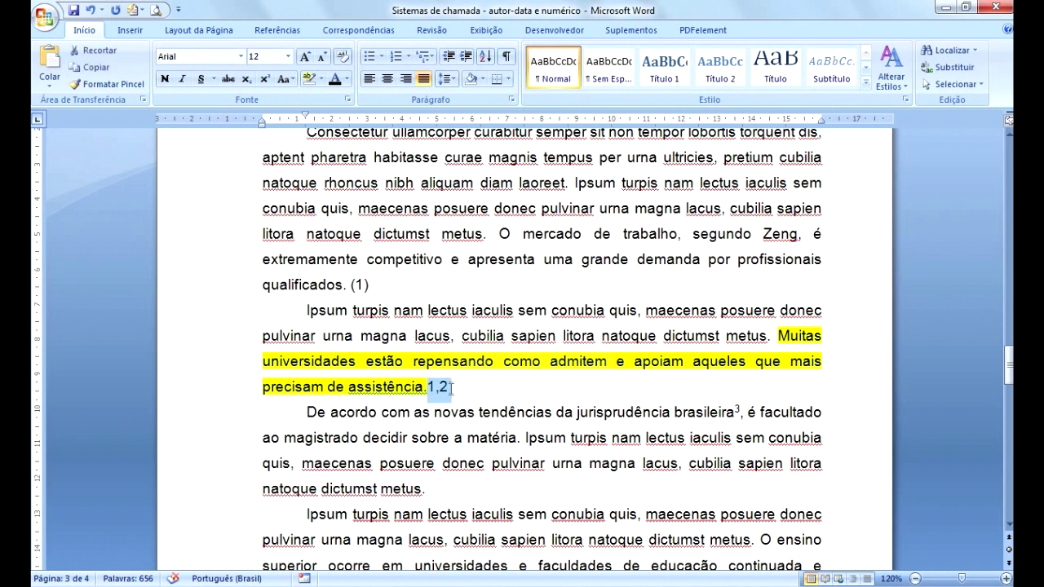
pyautogui.click(265, 81)
pyautogui.click(461, 392)
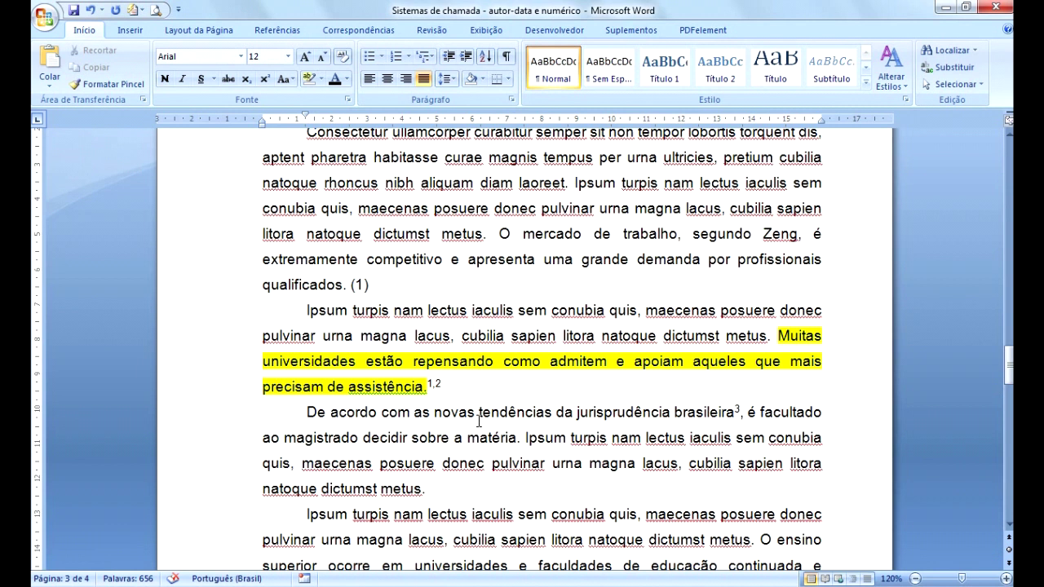
# - Compare the superscript citation 1,2 with entries 1 and 2 in the numbered reference list
pyautogui.click(437, 392)
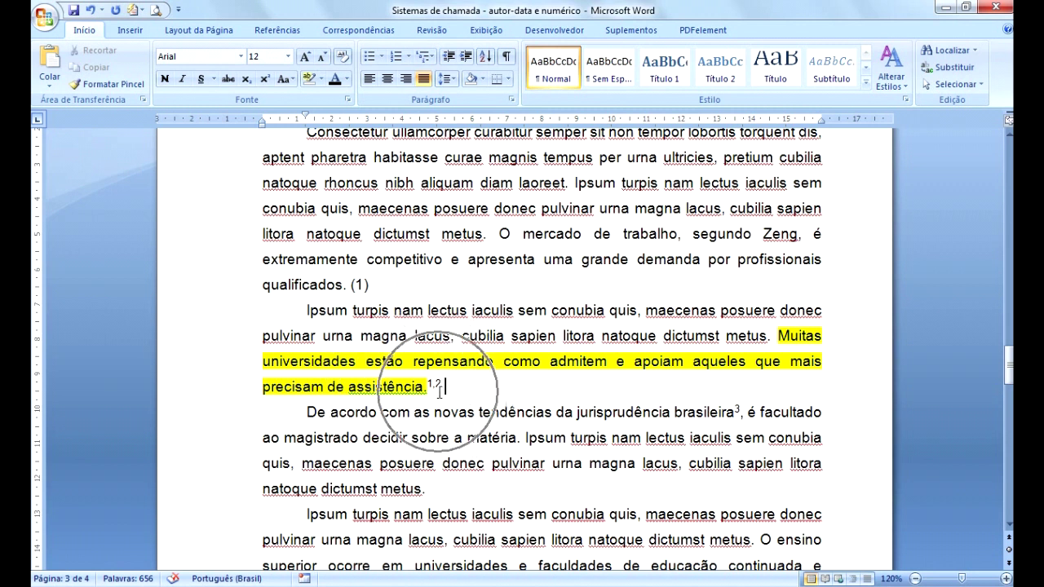
pyautogui.moveTo(1009, 365); pyautogui.dragTo(1011, 424)
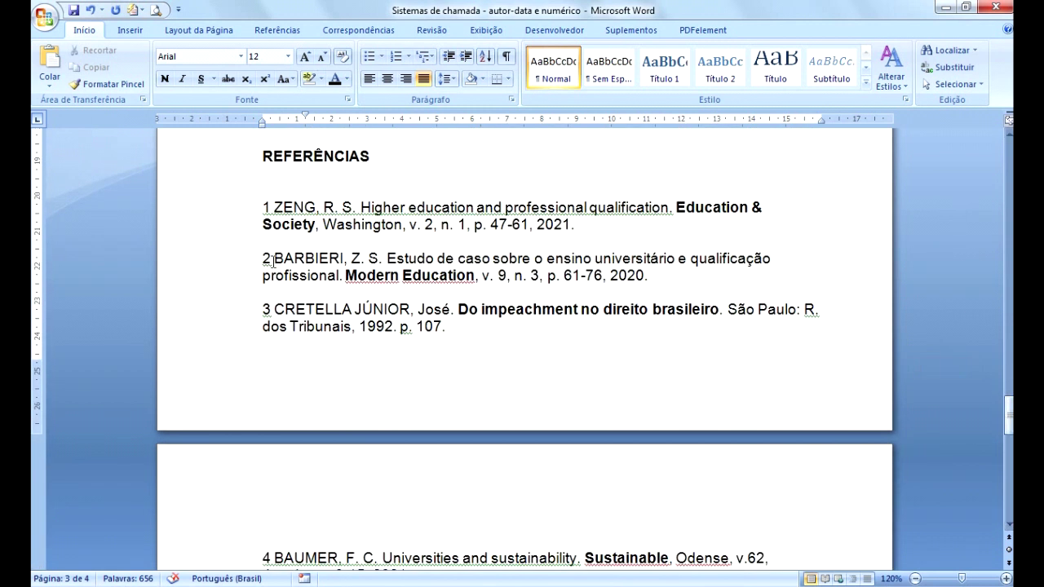
pyautogui.click(316, 259)
pyautogui.moveTo(1009, 416); pyautogui.dragTo(1009, 377)
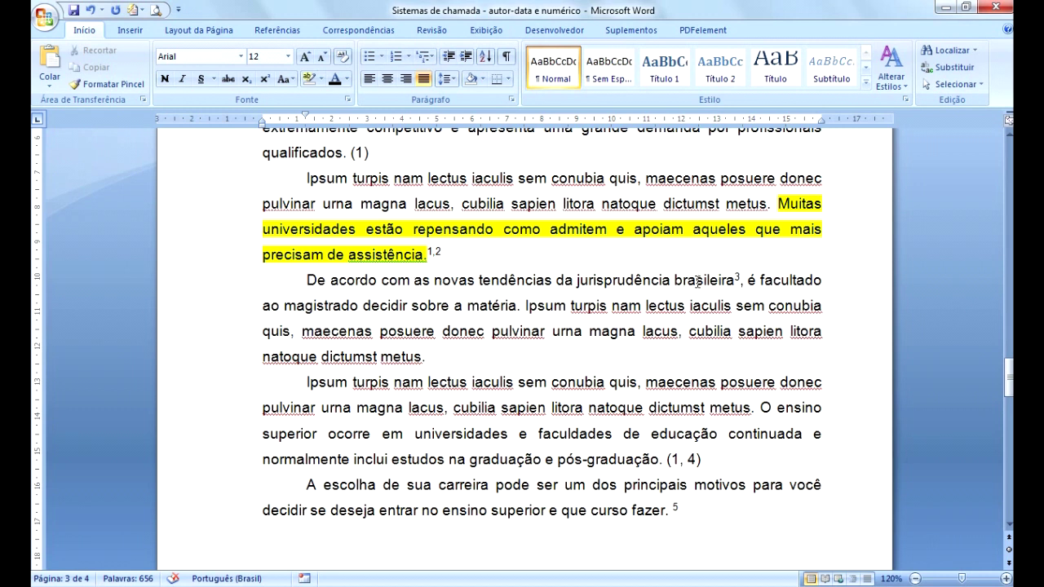
# - Check entry 3 in the reference list and highlight in yellow "De acordo com as novas tendências da jurisprudência brasileira" with its superscript 3
pyautogui.click(313, 280)
pyautogui.moveTo(318, 280); pyautogui.dragTo(718, 284)
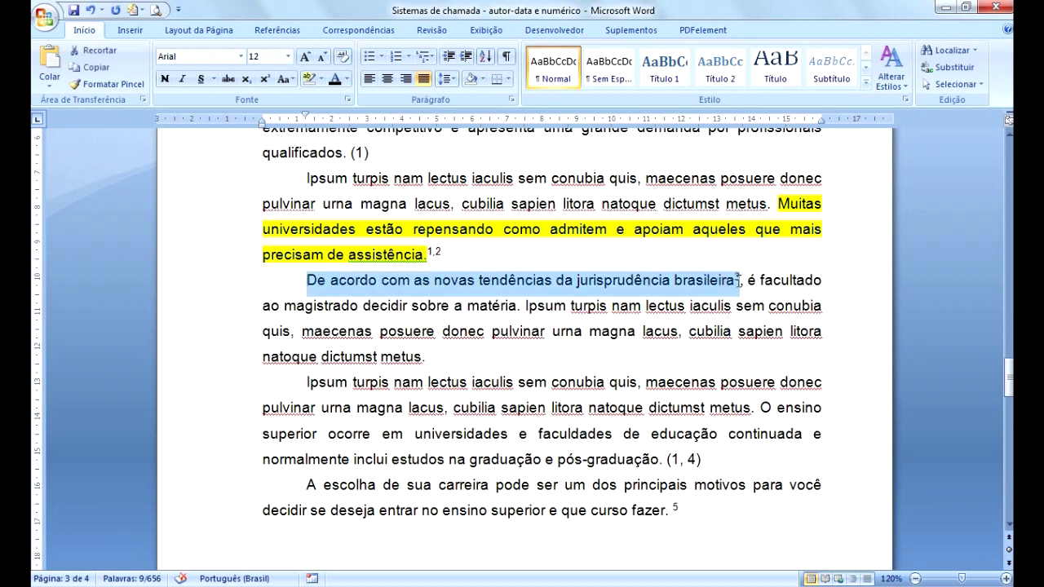
pyautogui.moveTo(1008, 375); pyautogui.dragTo(1009, 412)
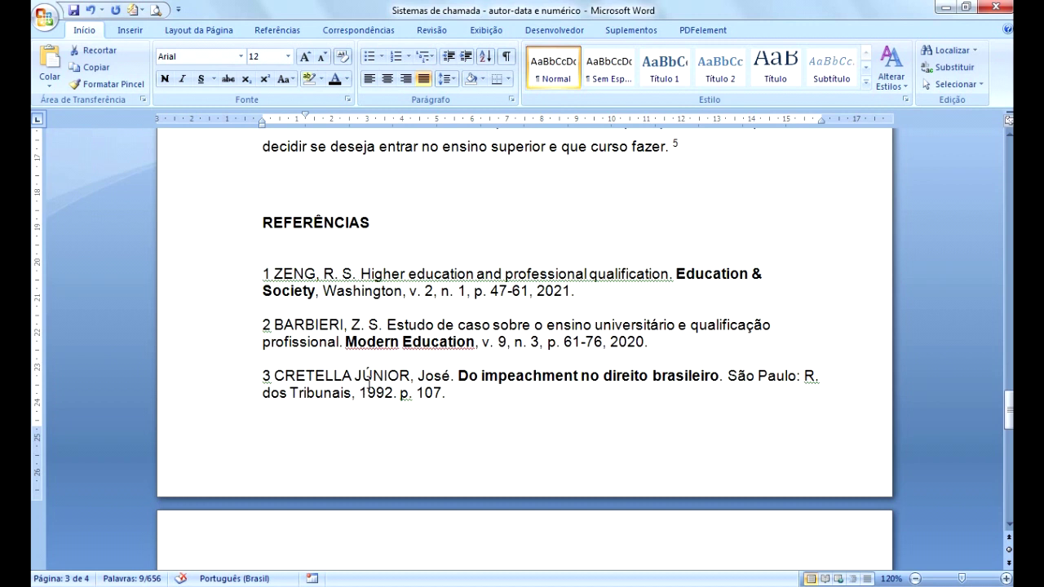
pyautogui.click(334, 377)
pyautogui.write('L')
pyautogui.click(285, 380)
pyautogui.moveTo(1009, 411); pyautogui.dragTo(1009, 367)
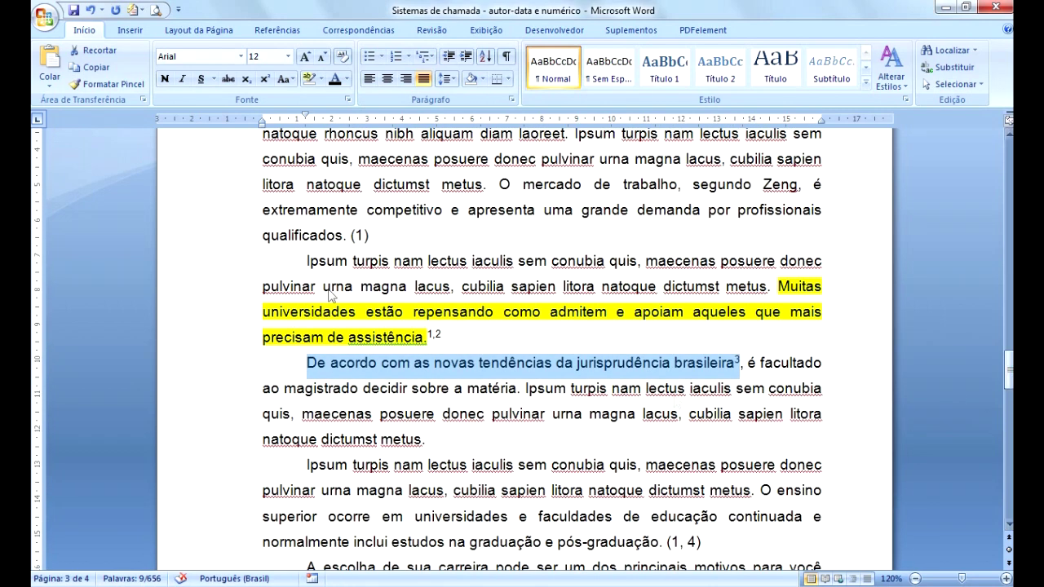
pyautogui.click(322, 80)
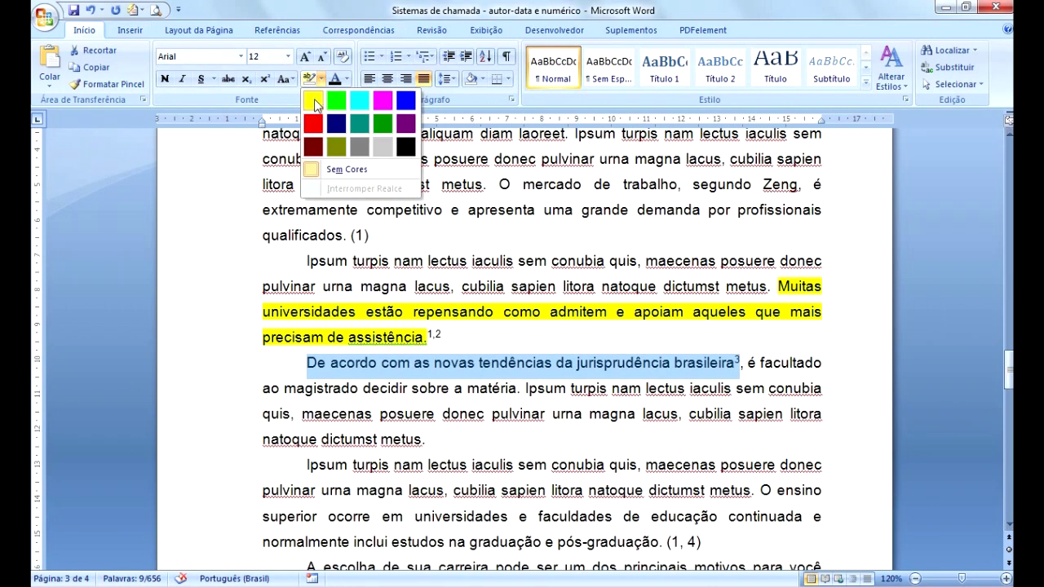
pyautogui.click(313, 100)
pyautogui.press('Right')
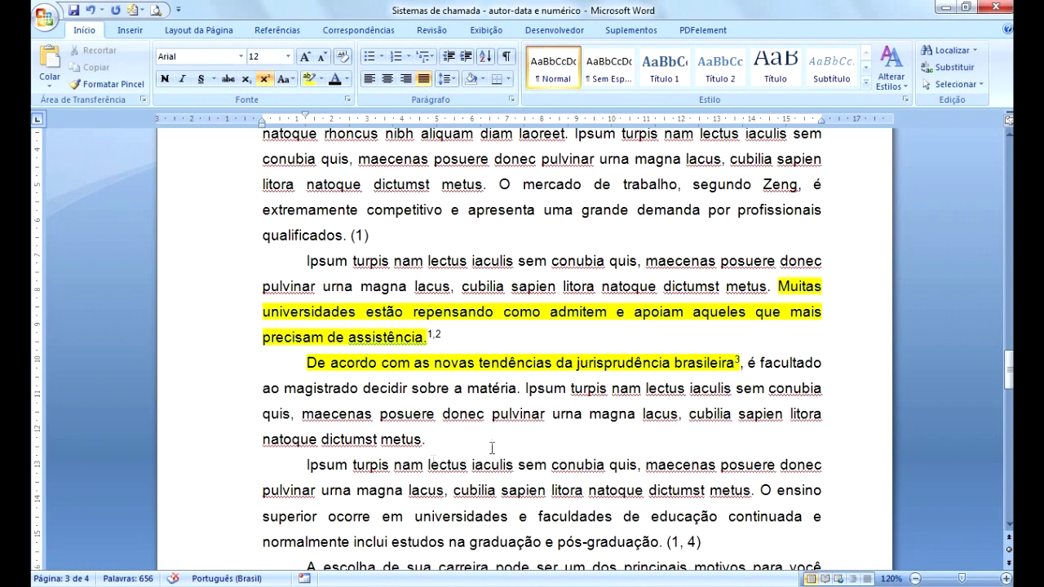
# - Select the sentence "O ensino superior ocorre em universidades..." with its citation (1, 4) and check it against entries 1 and 4 in the numbered reference list
pyautogui.moveTo(1010, 381); pyautogui.dragTo(1009, 397)
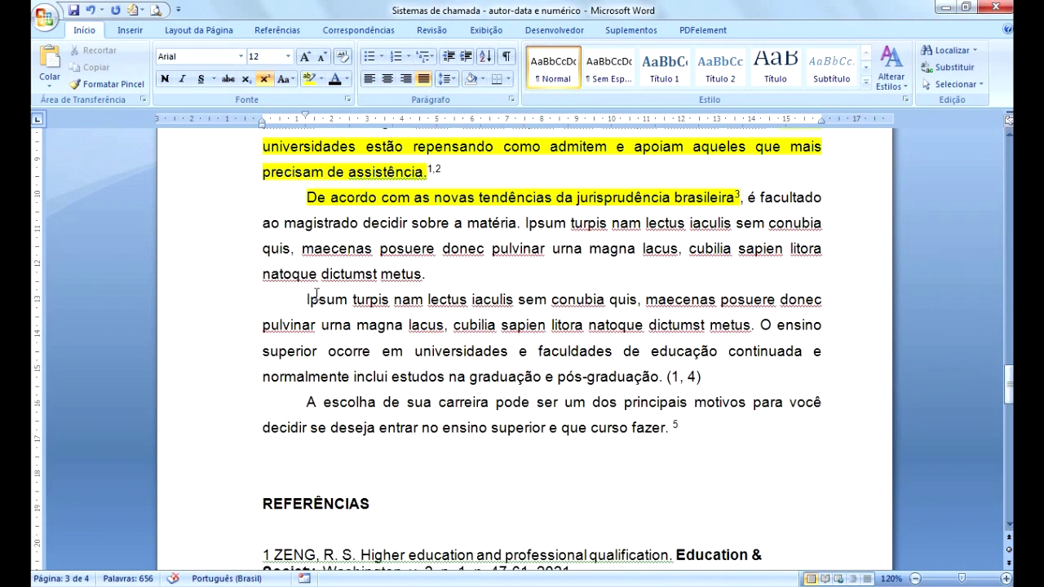
pyautogui.moveTo(761, 324); pyautogui.dragTo(701, 385)
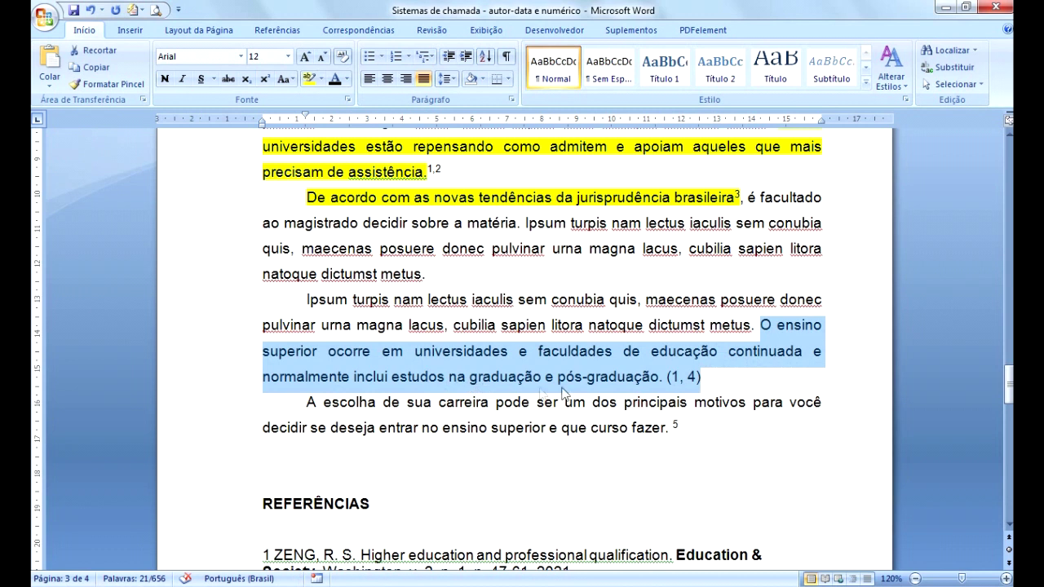
pyautogui.rightClick(692, 390)
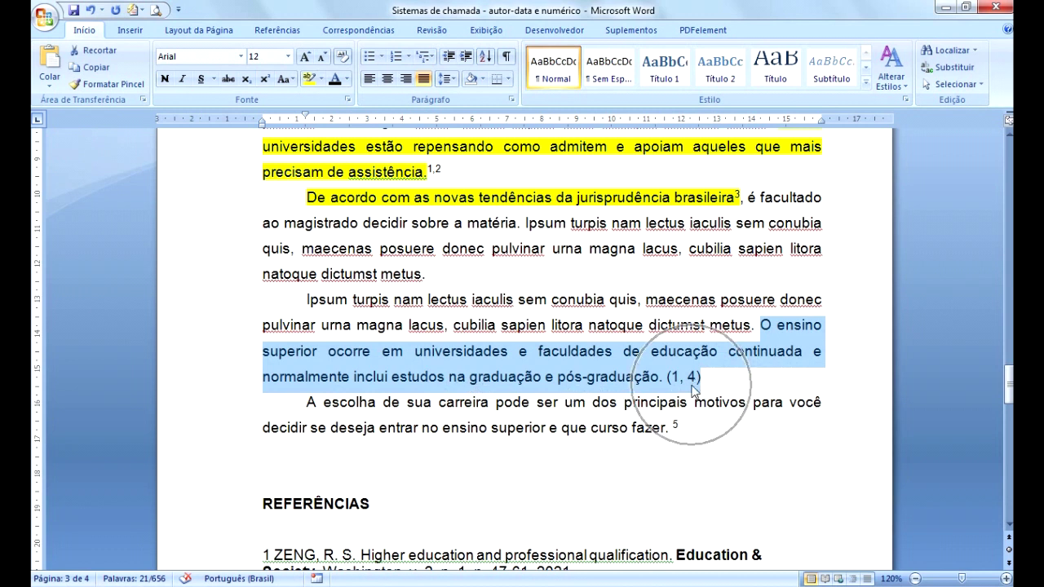
pyautogui.press('ctrl')
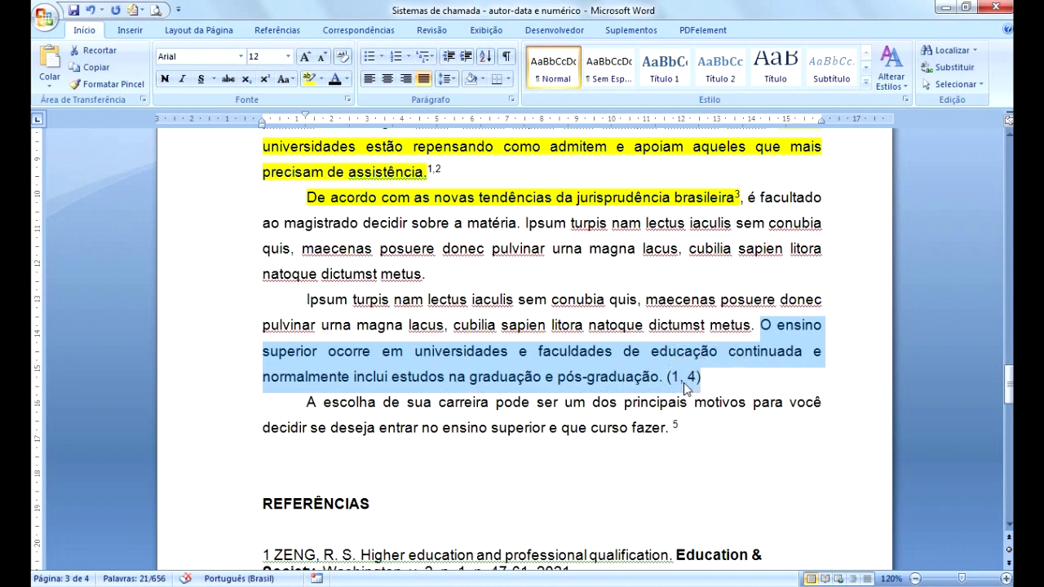
pyautogui.moveTo(1010, 384); pyautogui.dragTo(1010, 434)
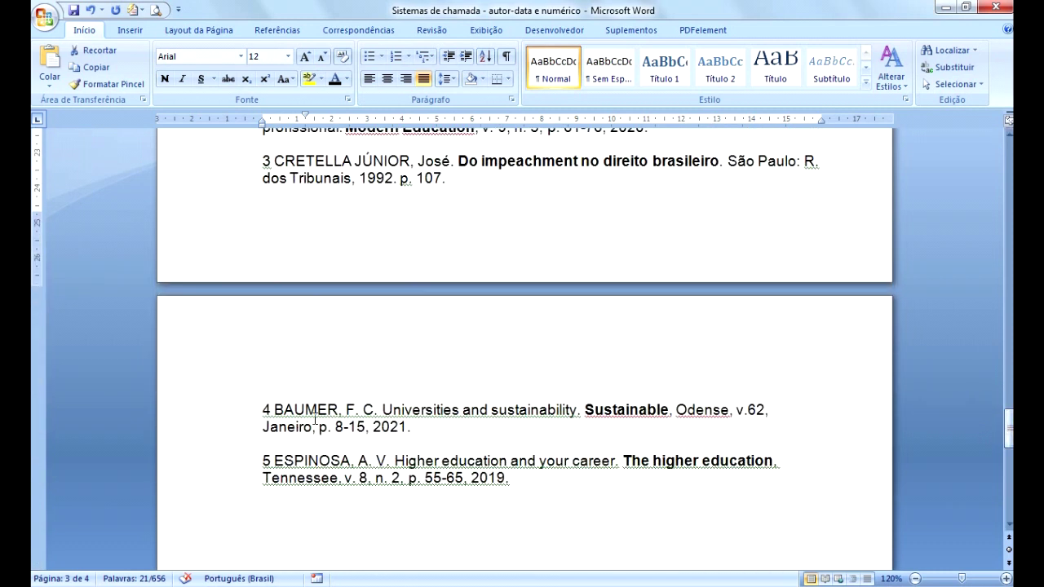
pyautogui.moveTo(1009, 428); pyautogui.dragTo(1010, 395)
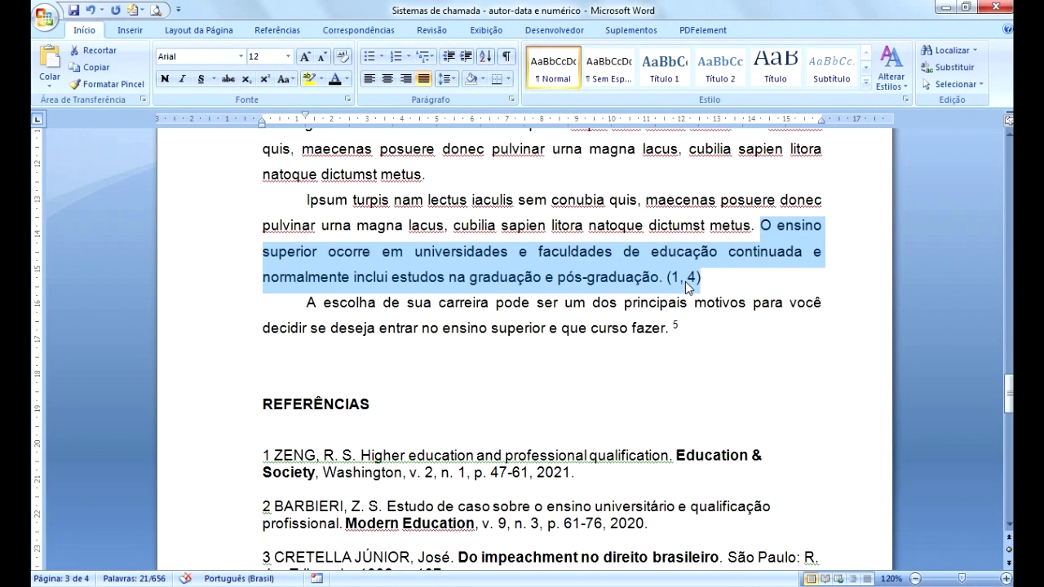
# - Select the last paragraph, "A escolha de sua carreira...", with its superscript 5 and check it against entry 5 in the reference list
pyautogui.click(653, 329)
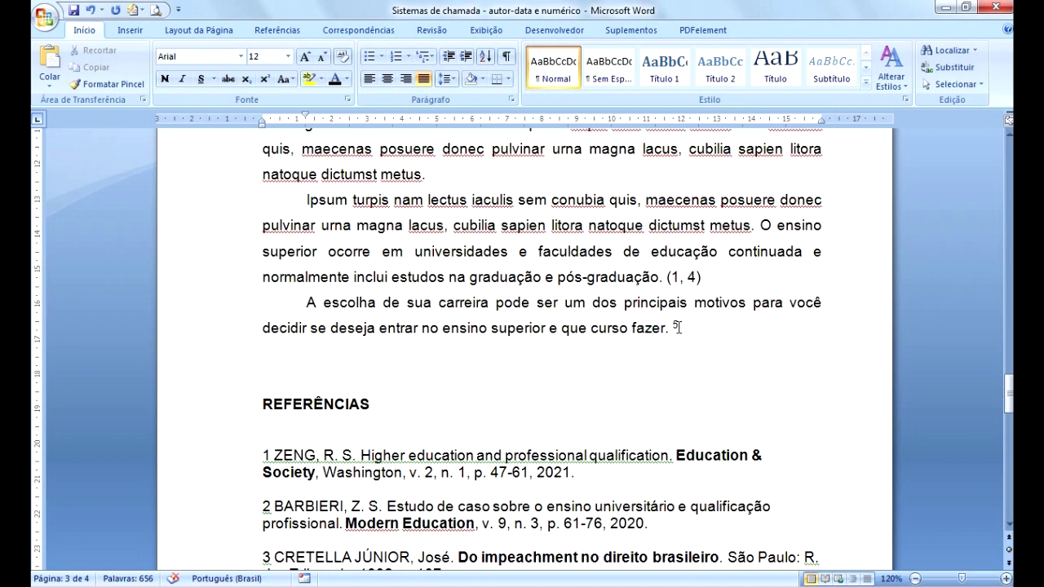
pyautogui.click(678, 327)
pyautogui.moveTo(299, 302); pyautogui.dragTo(712, 342)
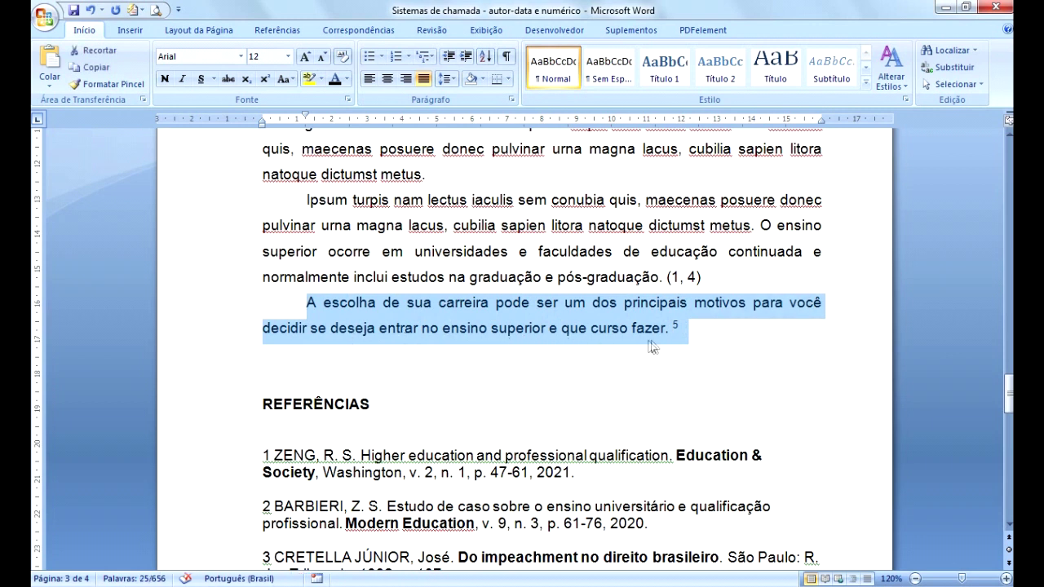
pyautogui.moveTo(1009, 394); pyautogui.dragTo(1008, 403)
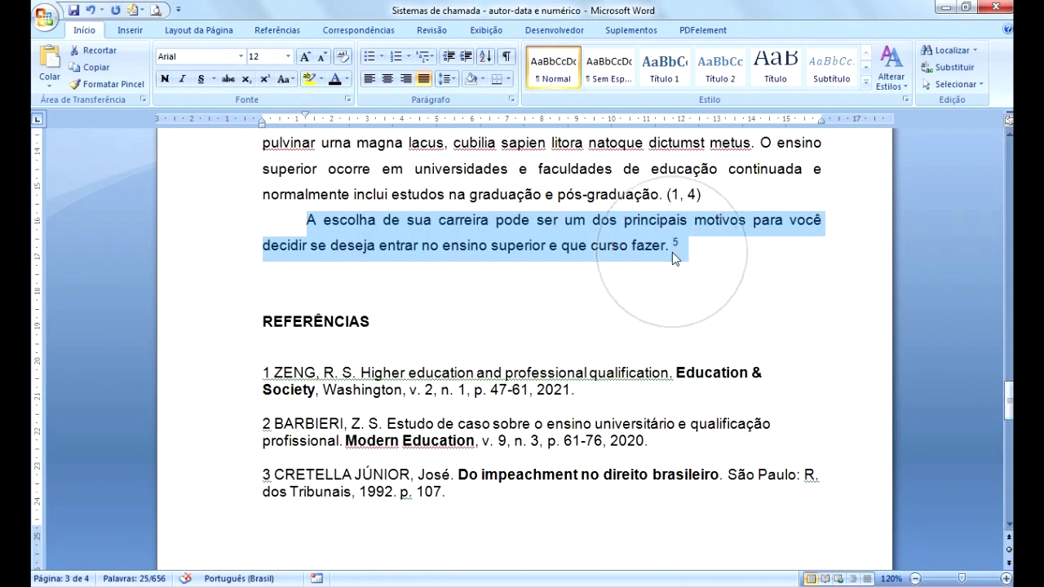
pyautogui.moveTo(1009, 400); pyautogui.dragTo(1009, 441)
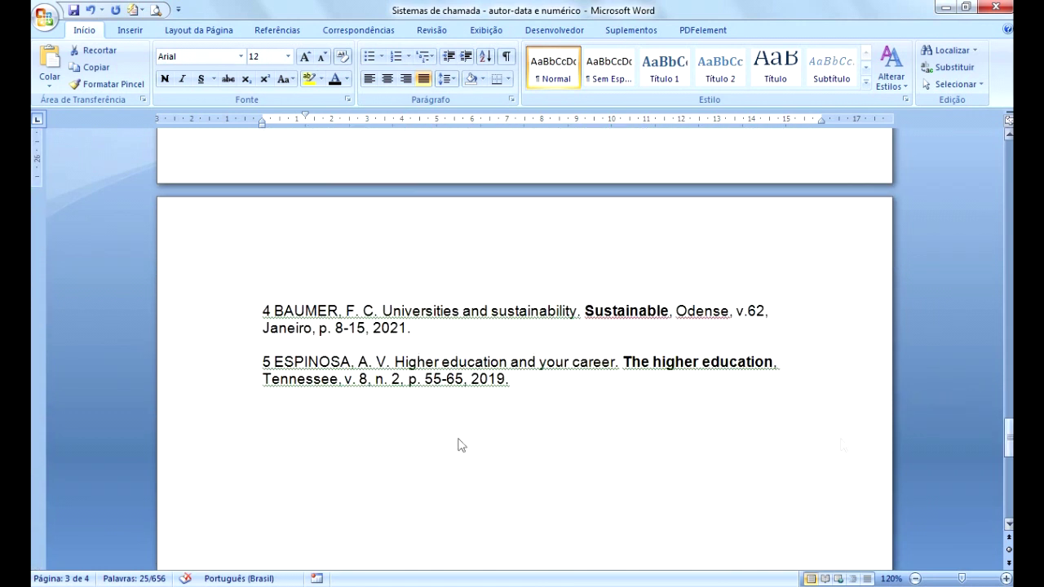
pyautogui.click(316, 367)
pyautogui.click(495, 382)
pyautogui.moveTo(1009, 438); pyautogui.dragTo(1009, 384)
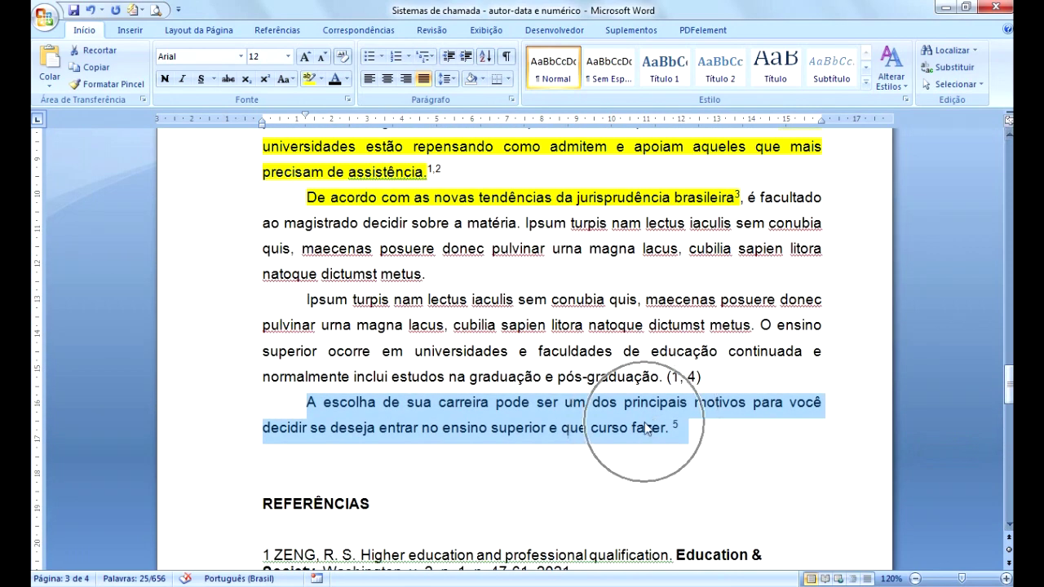
pyautogui.click(652, 461)
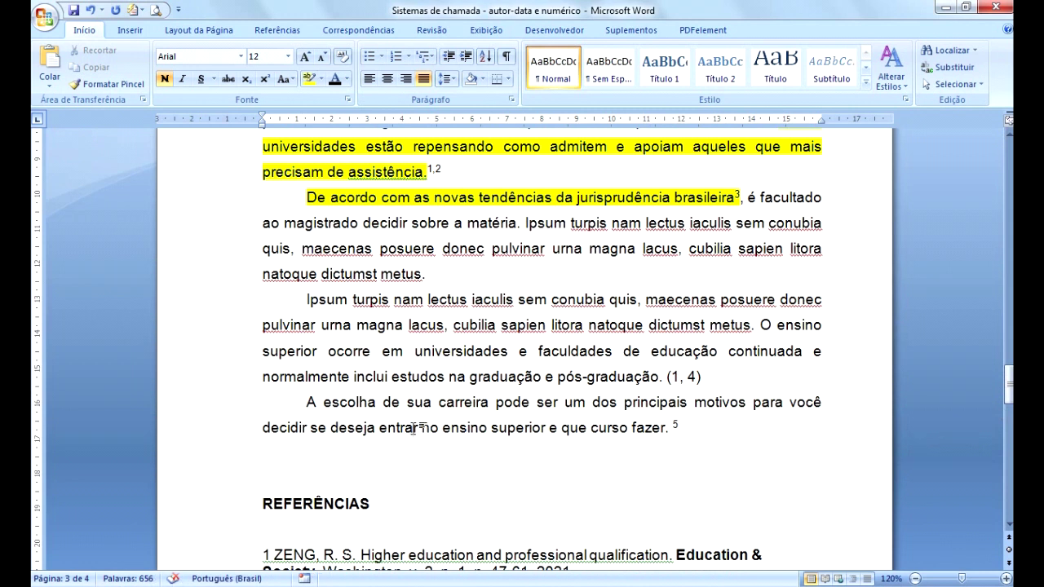
# - Compare the two numeric citation formats, parenthesised (1, 4) and superscript 5, in the last two paragraphs before the references
pyautogui.moveTo(667, 377); pyautogui.dragTo(703, 378)
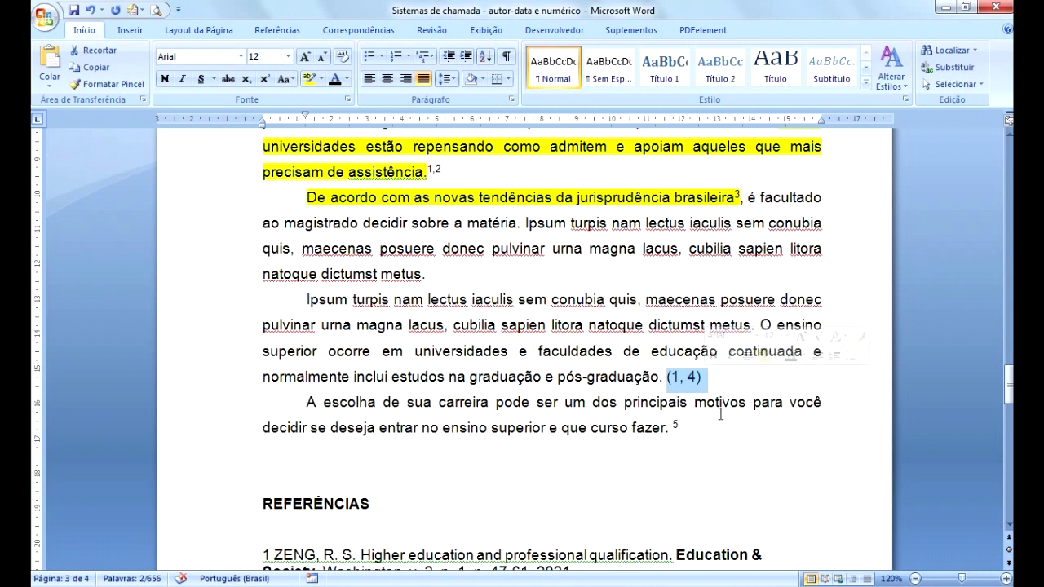
pyautogui.click(676, 427)
pyautogui.hotkey('ctrl', 'shift', '+')
pyautogui.write('5')
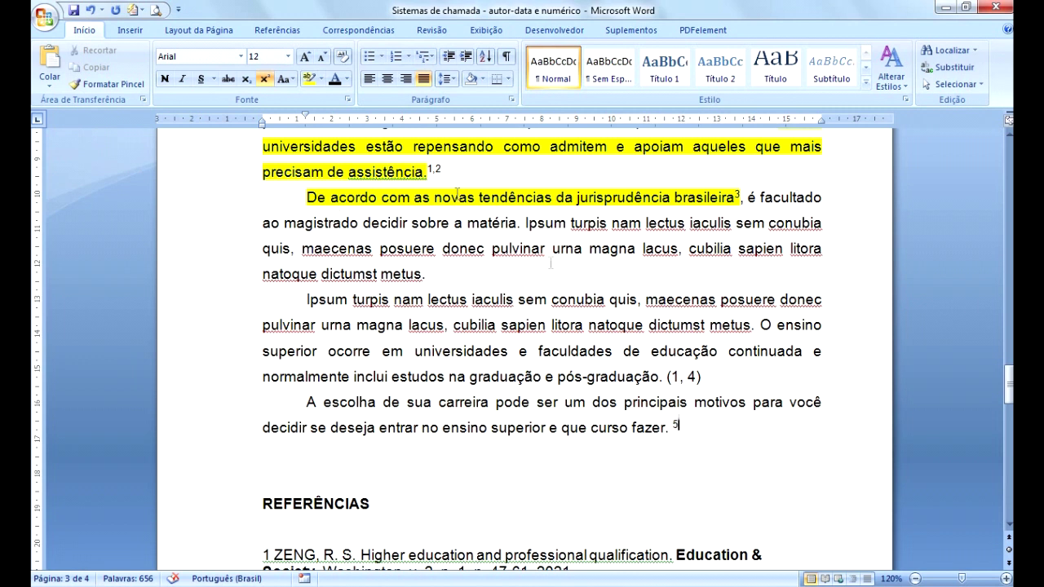
# - Review the order of the numbered reference list and the SISTEMA NUMÉRICO text, and return to the SISTEMA AUTOR-DATA heading on page 1
pyautogui.moveTo(1009, 381); pyautogui.dragTo(1009, 394)
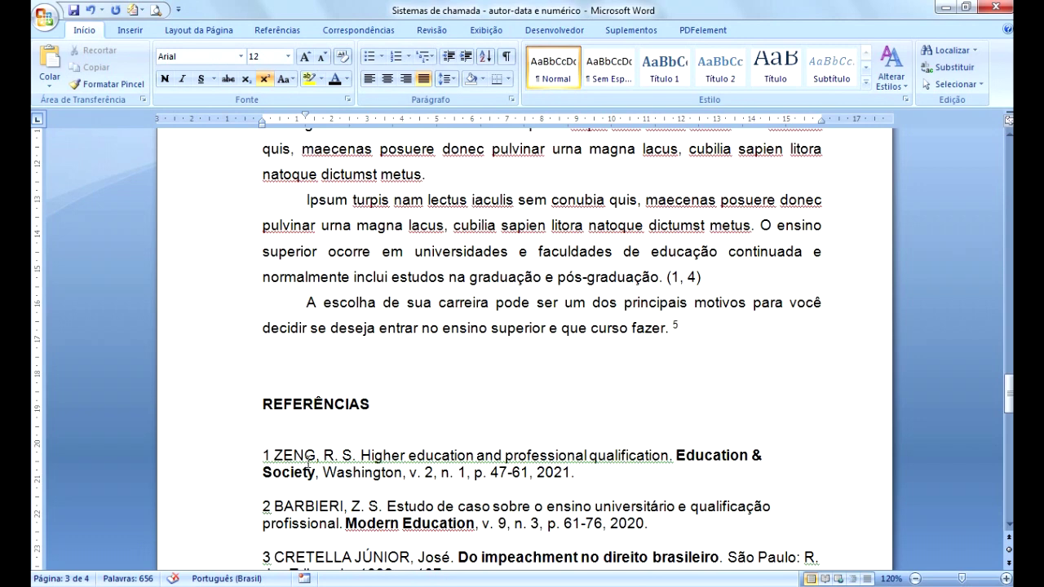
pyautogui.moveTo(1008, 393); pyautogui.dragTo(1009, 367)
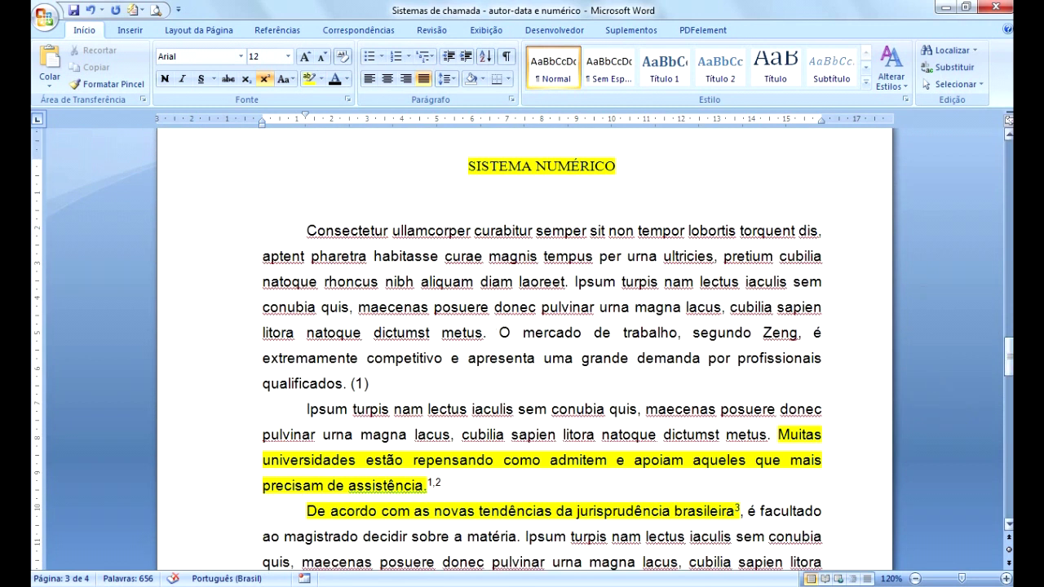
pyautogui.moveTo(1009, 361); pyautogui.dragTo(1010, 159)
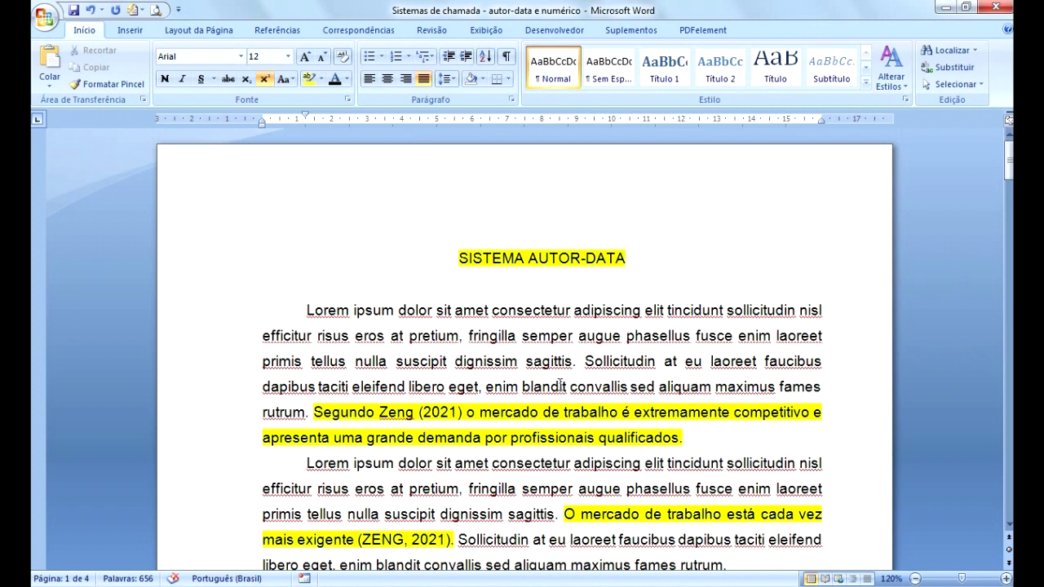